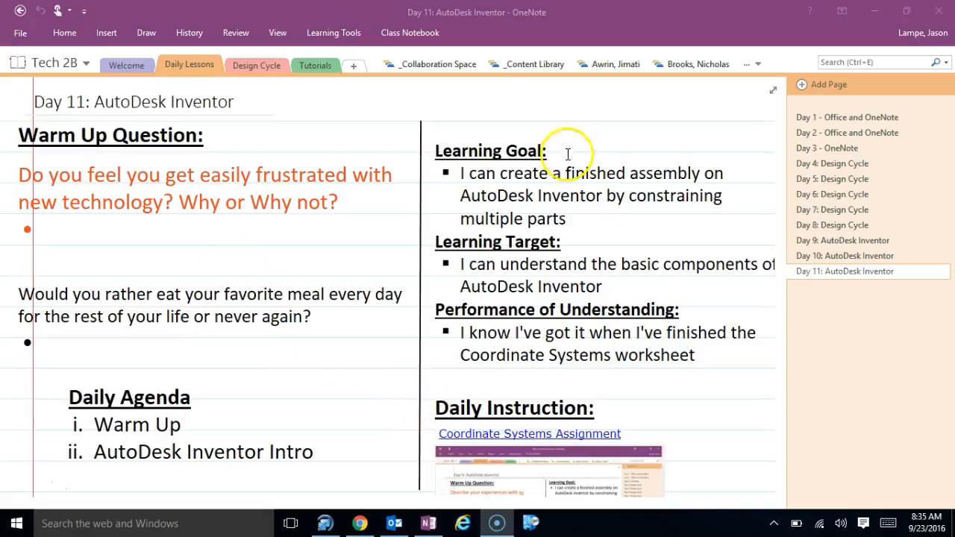
# Step: Open the Computer Modeling Fundamentals page in the Tech 2B _Content Library and display the start of the activity
pyautogui.click(520, 65)
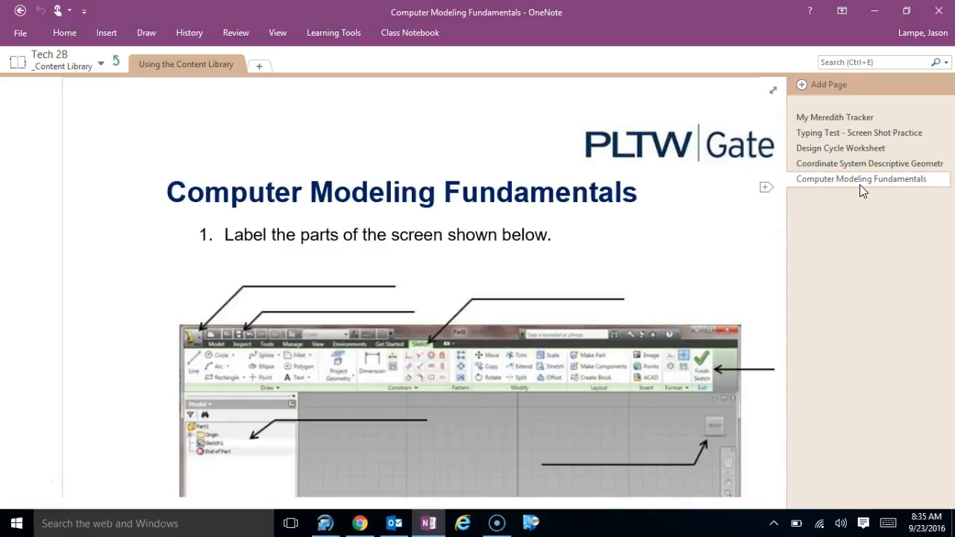
pyautogui.keyDown('ctrl'); pyautogui.scroll(-5, 507, 209); pyautogui.keyUp('ctrl')
pyautogui.moveTo(486, 230); pyautogui.dragTo(416, 393)
pyautogui.moveTo(492, 246); pyautogui.dragTo(515, 384)
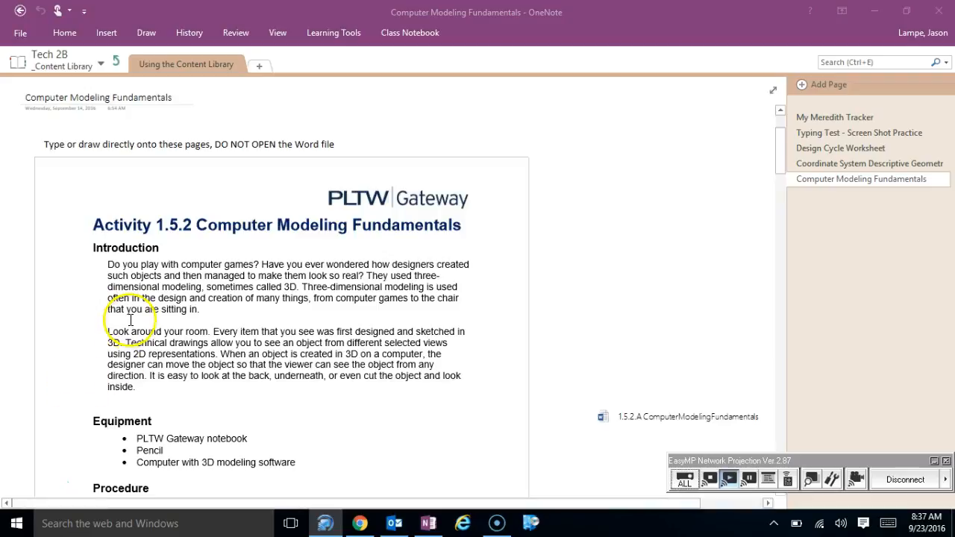
pyautogui.click(275, 262)
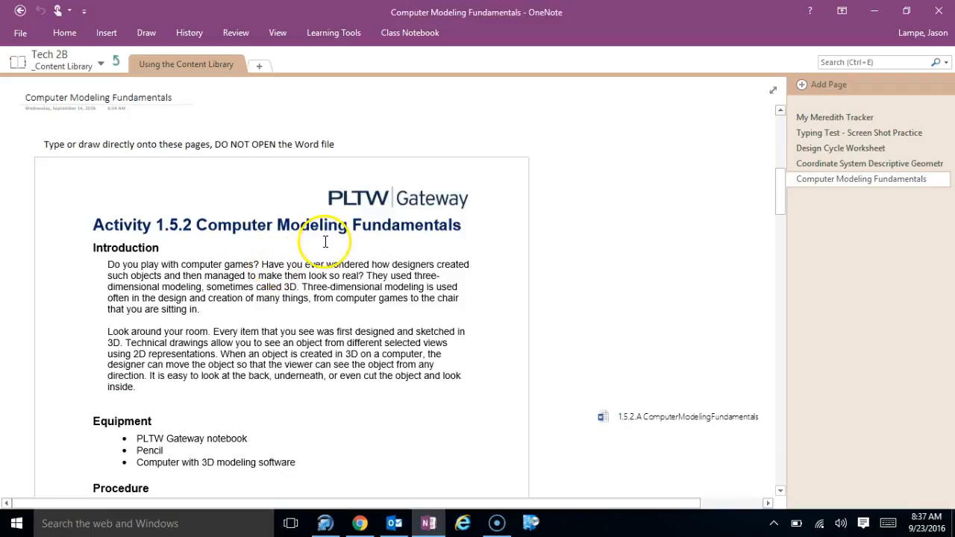
# Step: Read through the Computer Modeling Fundamentals worksheet, from the screen-labeling question to the dynamic viewing functions table
pyautogui.scroll(-15, 333, 282)
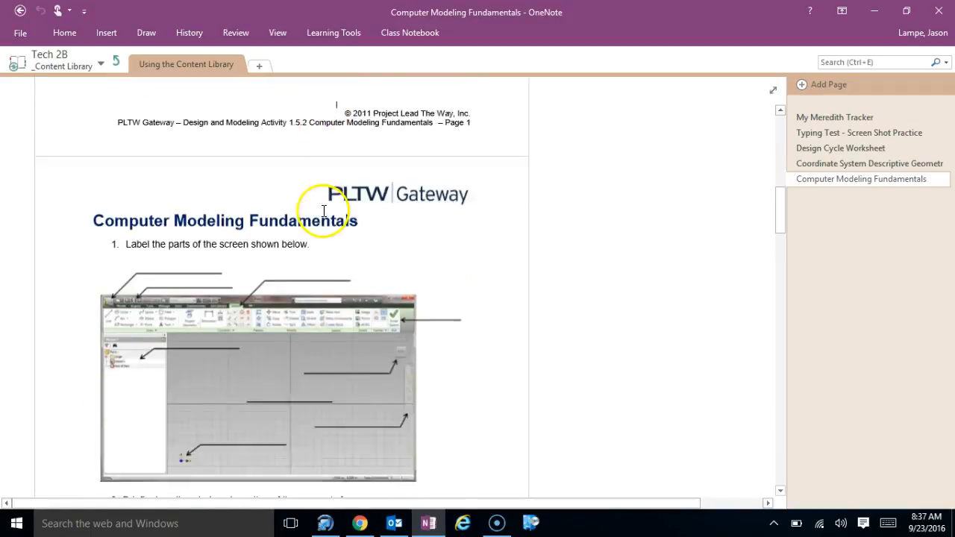
pyautogui.scroll(-12, 323, 210)
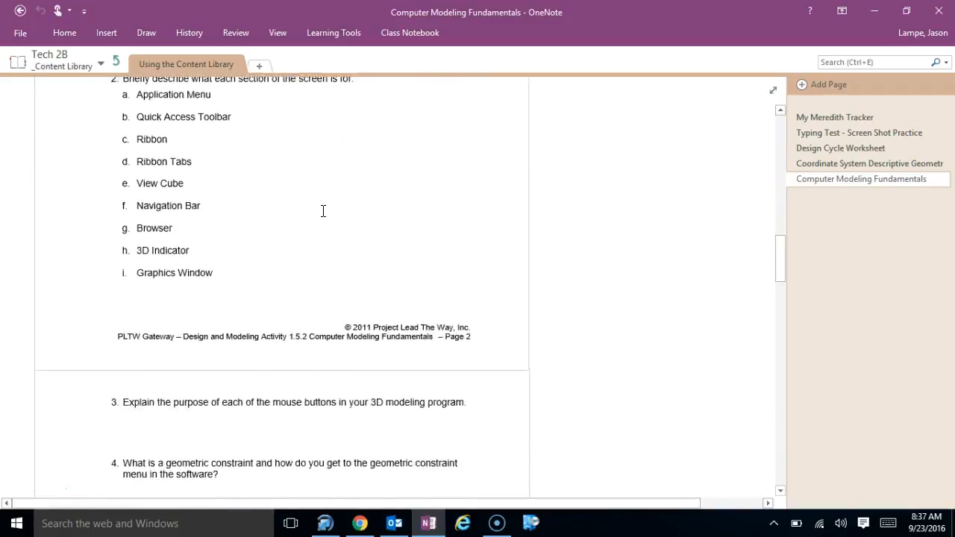
pyautogui.scroll(-8, 310, 234)
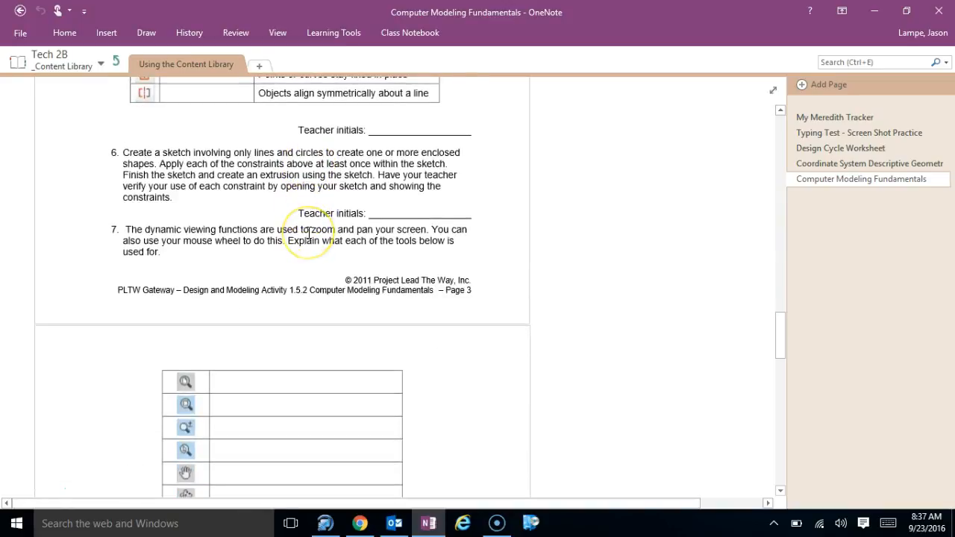
pyautogui.scroll(20, 271, 343)
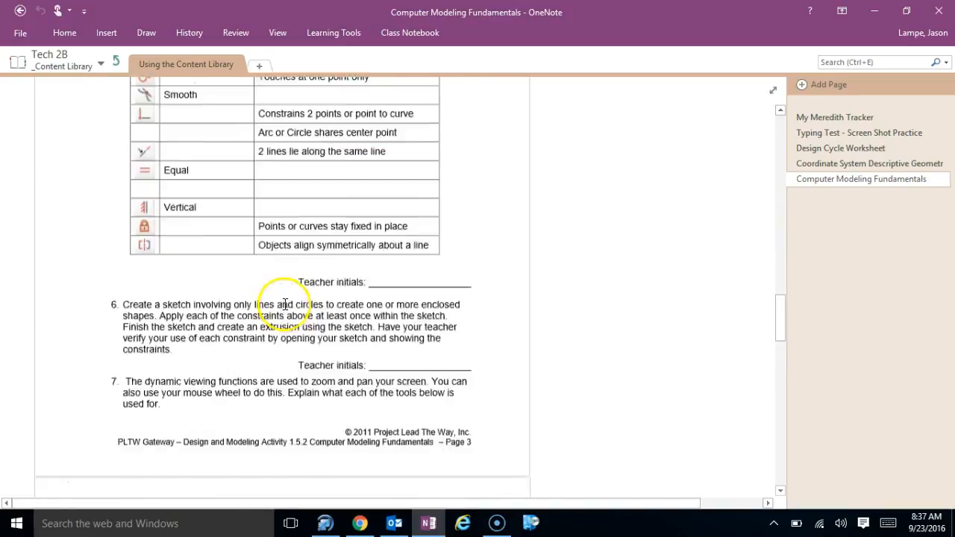
pyautogui.scroll(8, 285, 302)
pyautogui.scroll(-3, 283, 298)
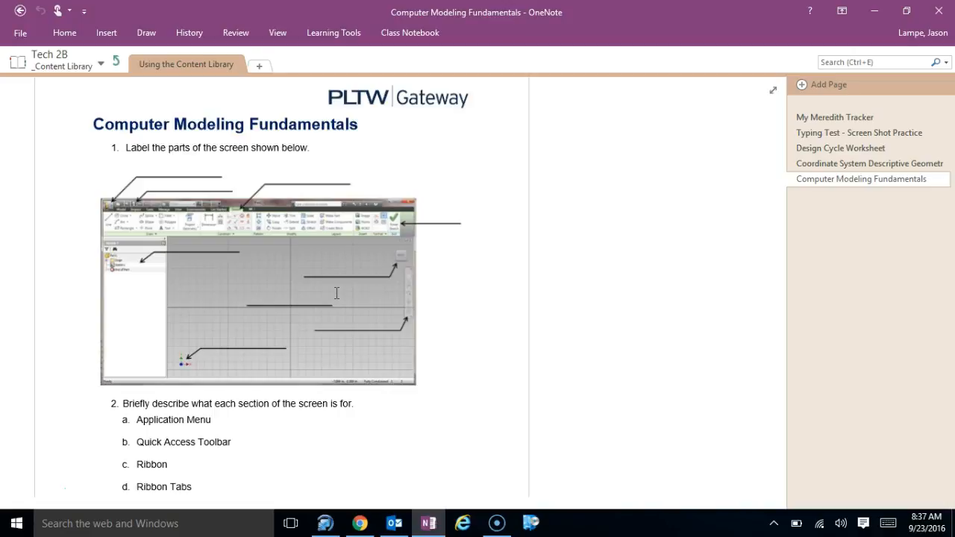
# Step: Enlarge the question 1 screen-labeling diagram and examine it in full-page view
pyautogui.keyDown('ctrl'); pyautogui.scroll(10, 287, 304); pyautogui.keyUp('ctrl')
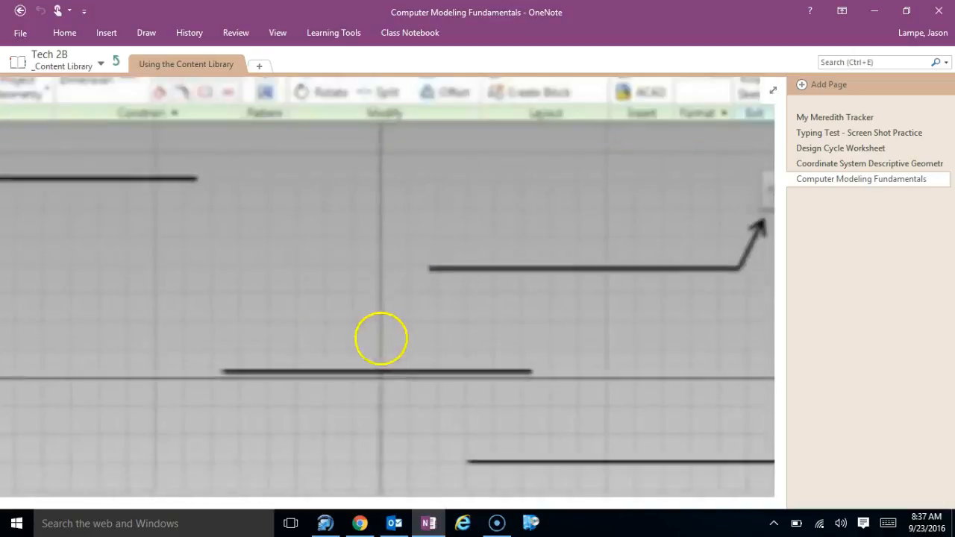
pyautogui.keyDown('ctrl'); pyautogui.scroll(-8, 408, 335); pyautogui.keyUp('ctrl')
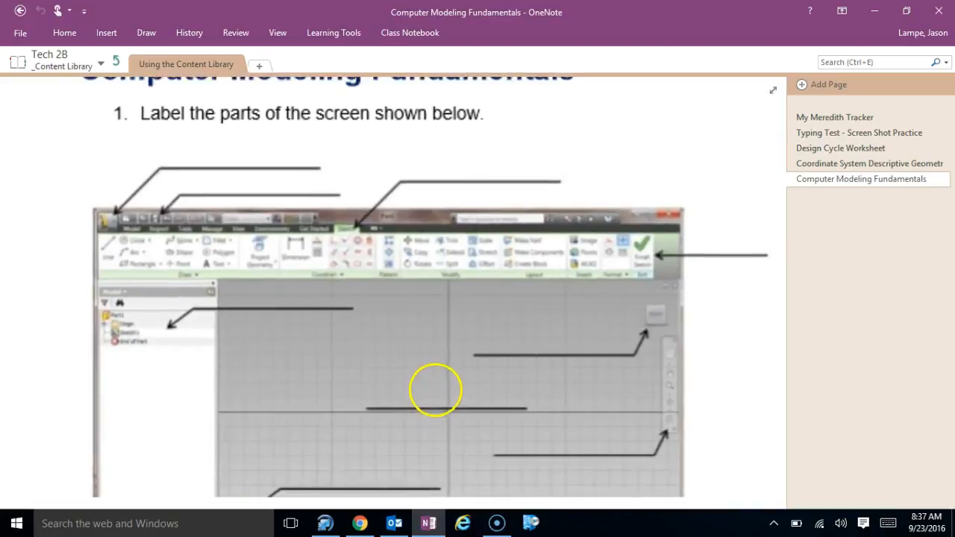
pyautogui.keyDown('ctrl'); pyautogui.scroll(4, 435, 390); pyautogui.keyUp('ctrl')
pyautogui.keyDown('ctrl'); pyautogui.scroll(3, 388, 302); pyautogui.keyUp('ctrl')
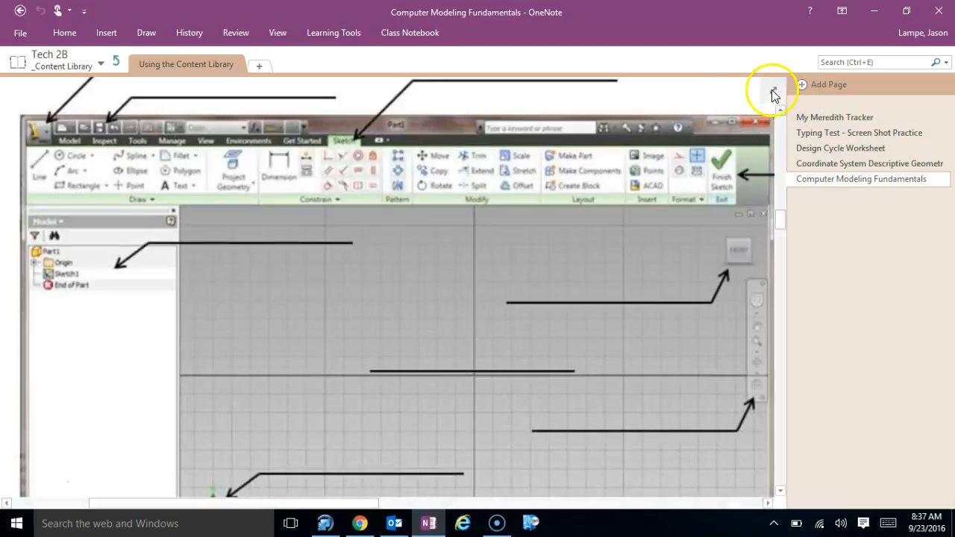
pyautogui.click(773, 90)
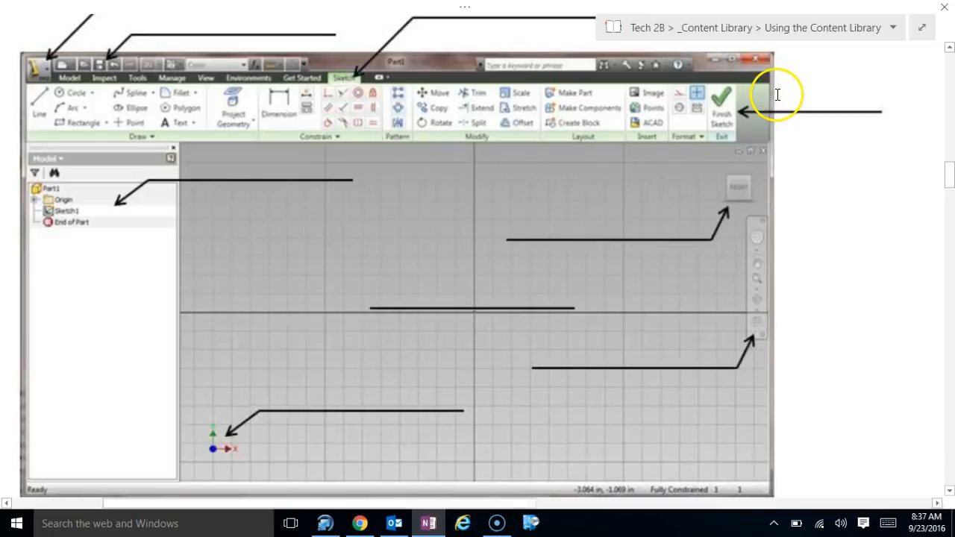
pyautogui.keyDown('ctrl'); pyautogui.scroll(-1, 360, 333); pyautogui.keyUp('ctrl')
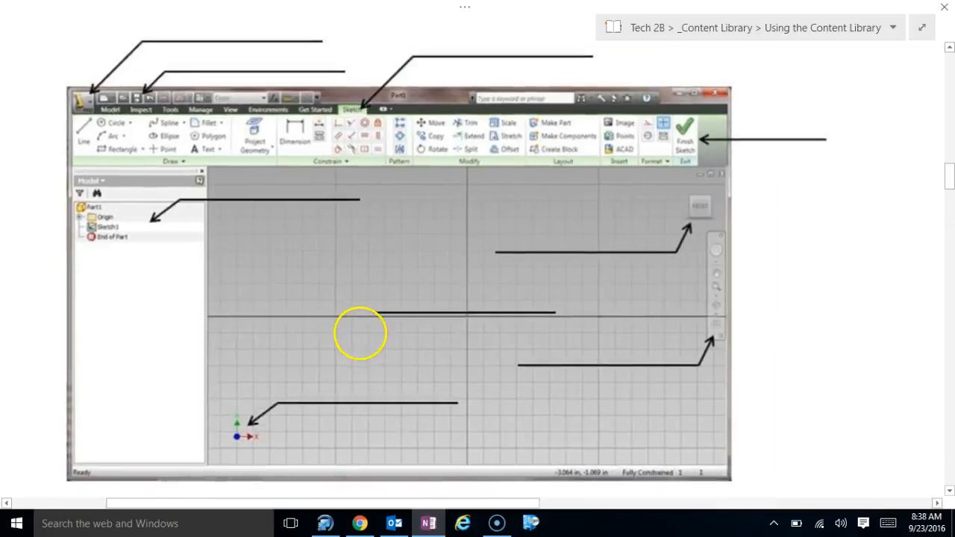
pyautogui.keyDown('ctrl'); pyautogui.scroll(1, 352, 341); pyautogui.keyUp('ctrl')
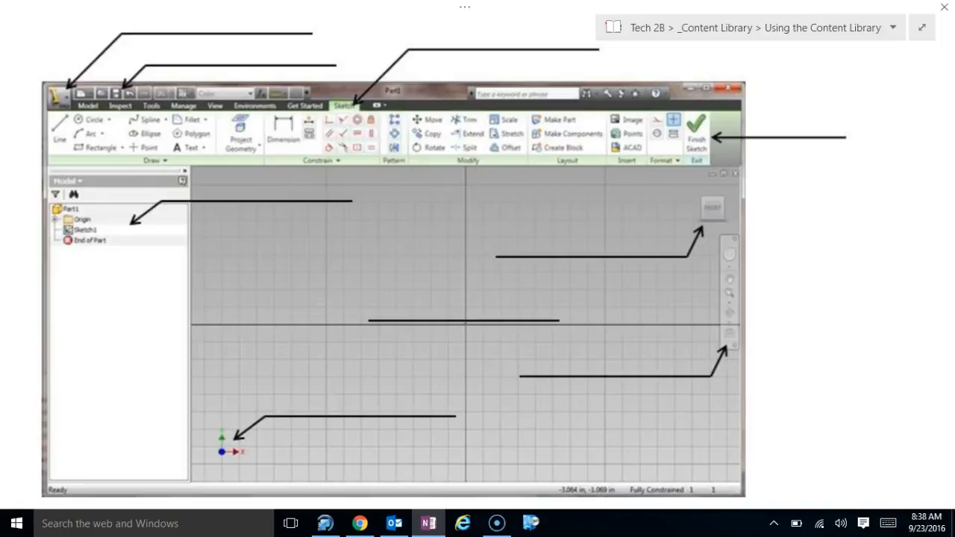
# Step: Switch from the notebook to Autodesk Inventor Professional 2016 and create a new part
pyautogui.click(922, 27)
pyautogui.click(876, 12)
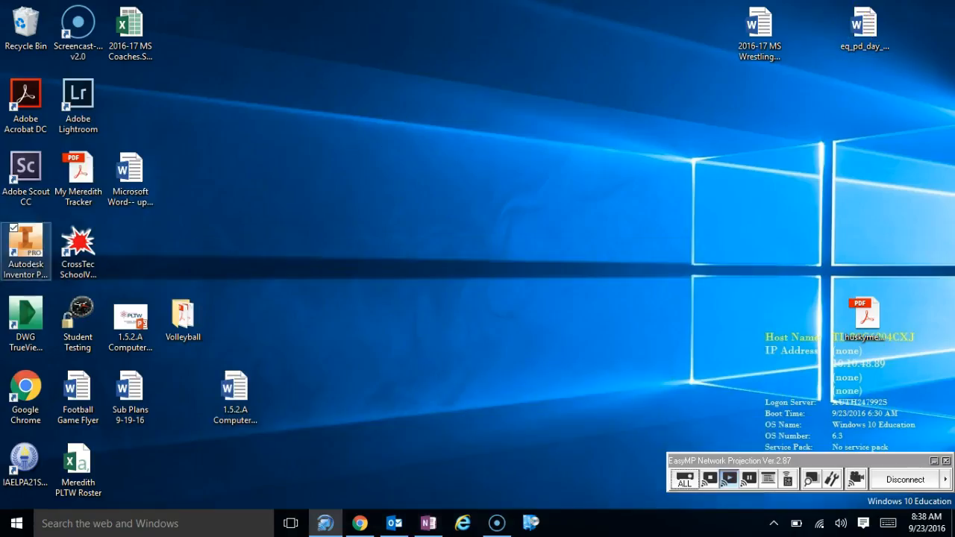
pyautogui.click(37, 236)
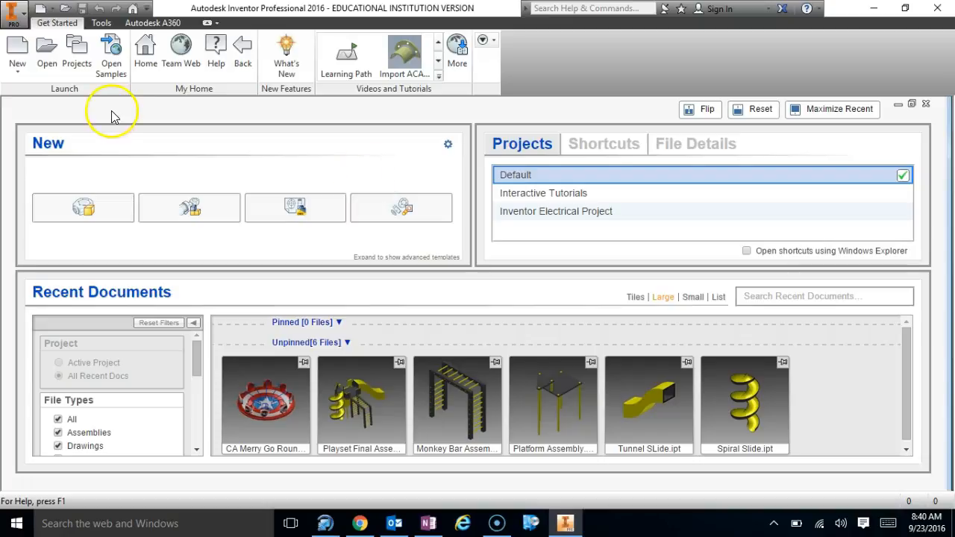
pyautogui.click(66, 223)
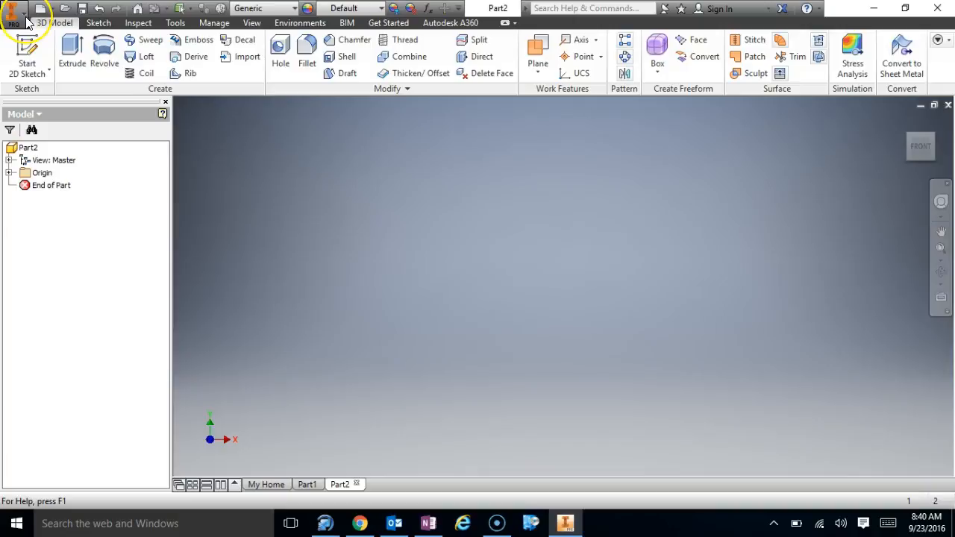
# Step: Examine the application's file commands and the document types offered for a new file
pyautogui.click(24, 19)
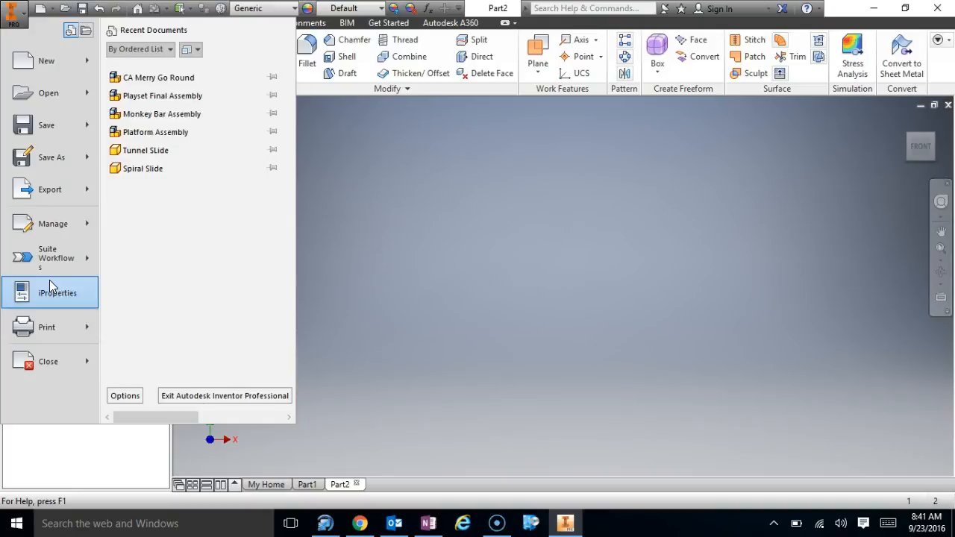
pyautogui.click(317, 192)
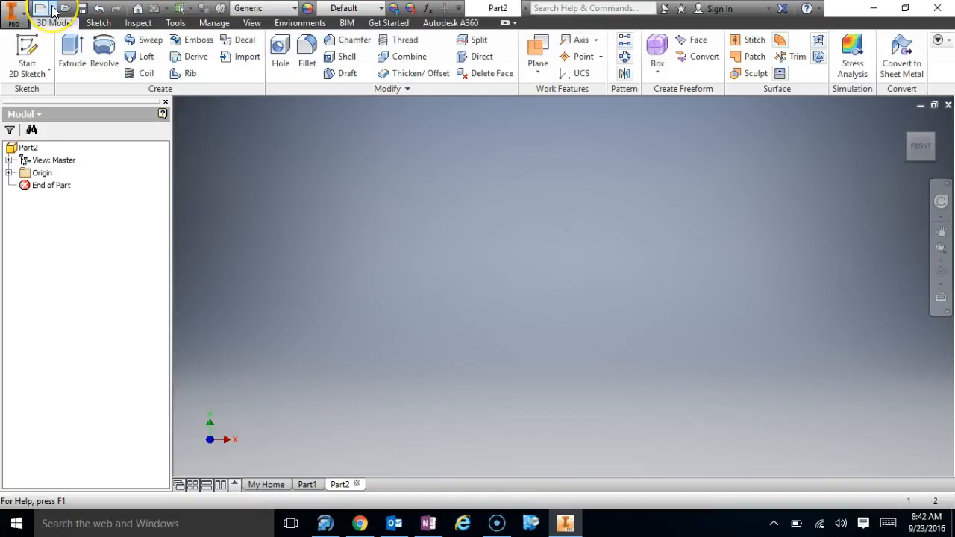
pyautogui.click(53, 9)
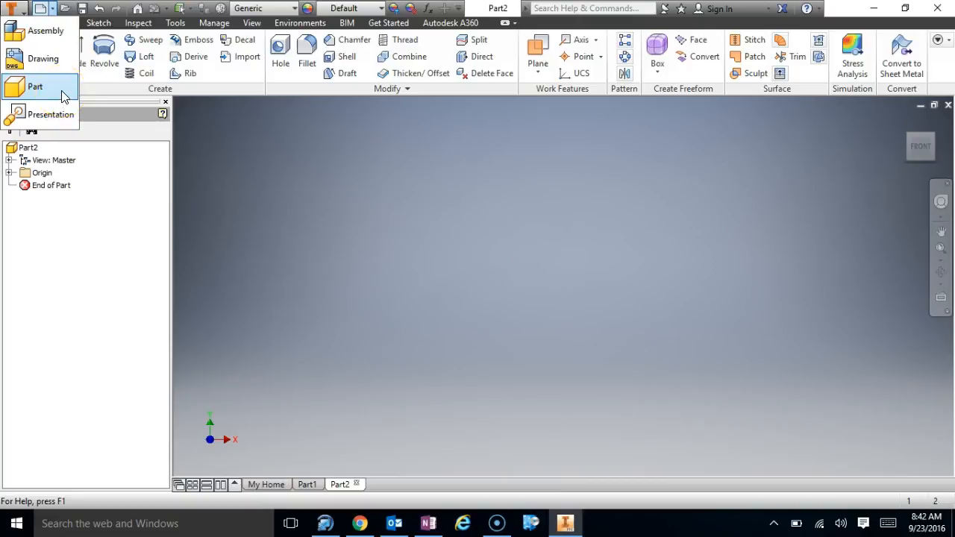
pyautogui.click(400, 269)
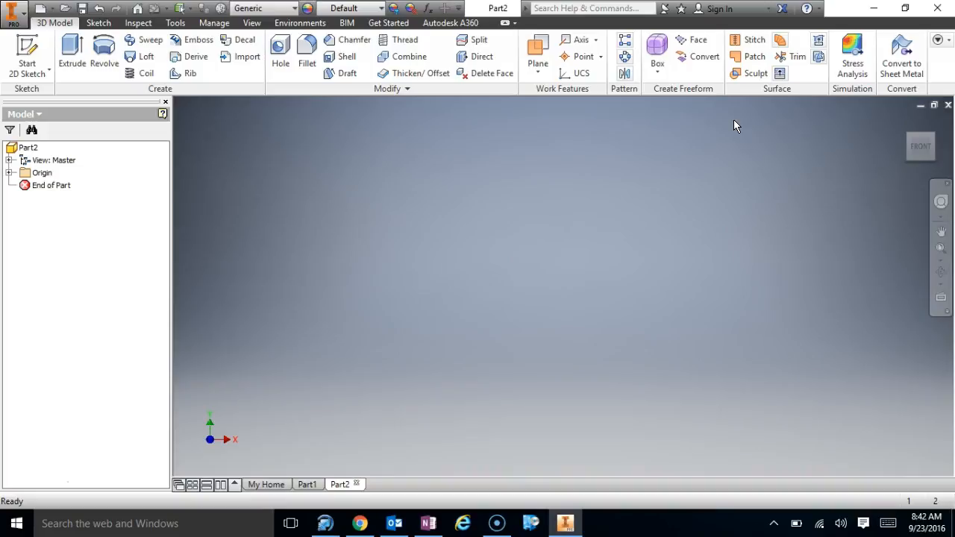
# Step: Examine the Revolve sketch requirement and the Sketch, Inspect, Tools, Manage, View, Environments, Get Started and BIM command sets
pyautogui.click(97, 53)
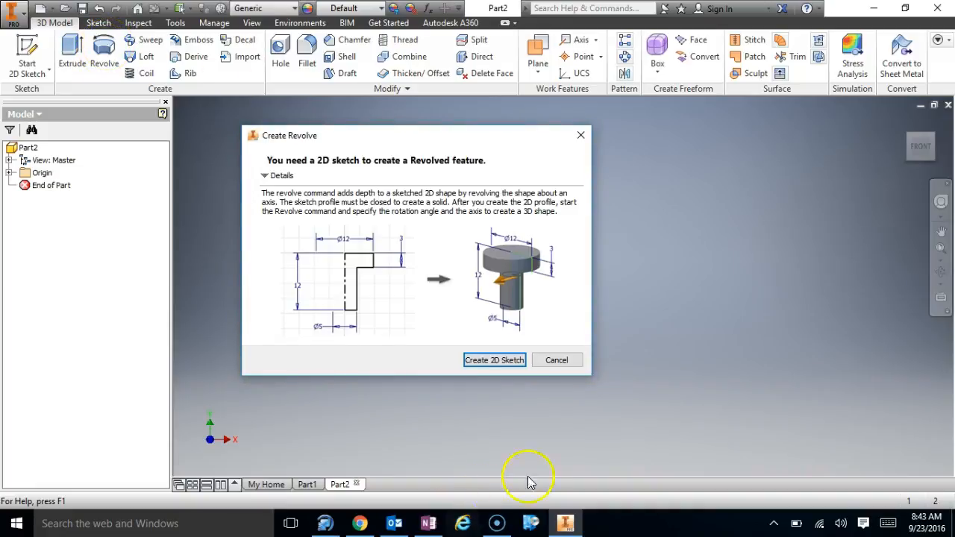
pyautogui.click(559, 361)
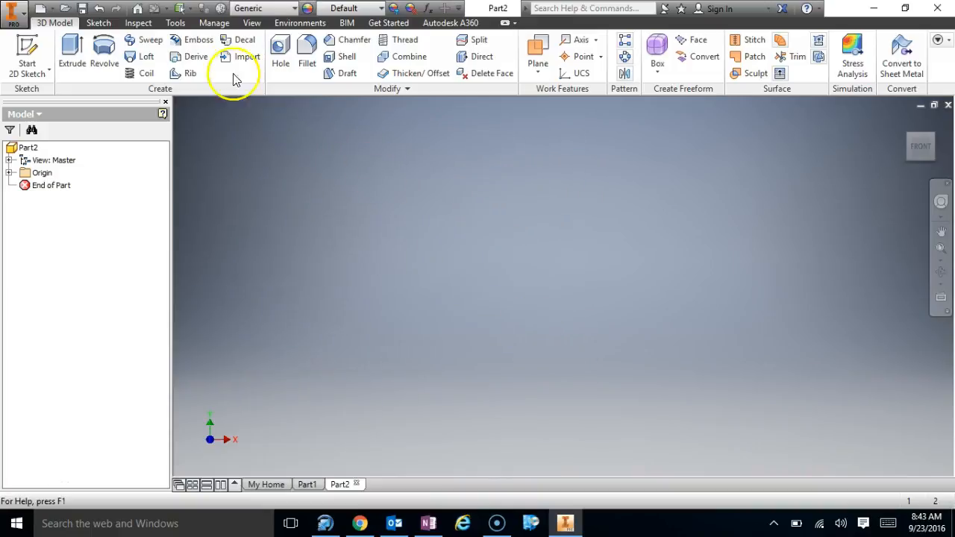
pyautogui.click(114, 25)
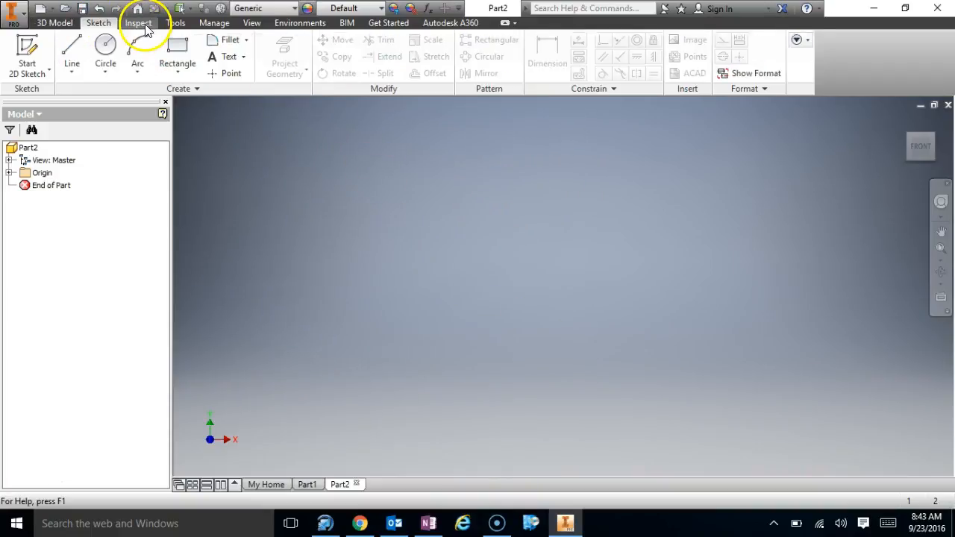
pyautogui.click(143, 24)
pyautogui.click(175, 22)
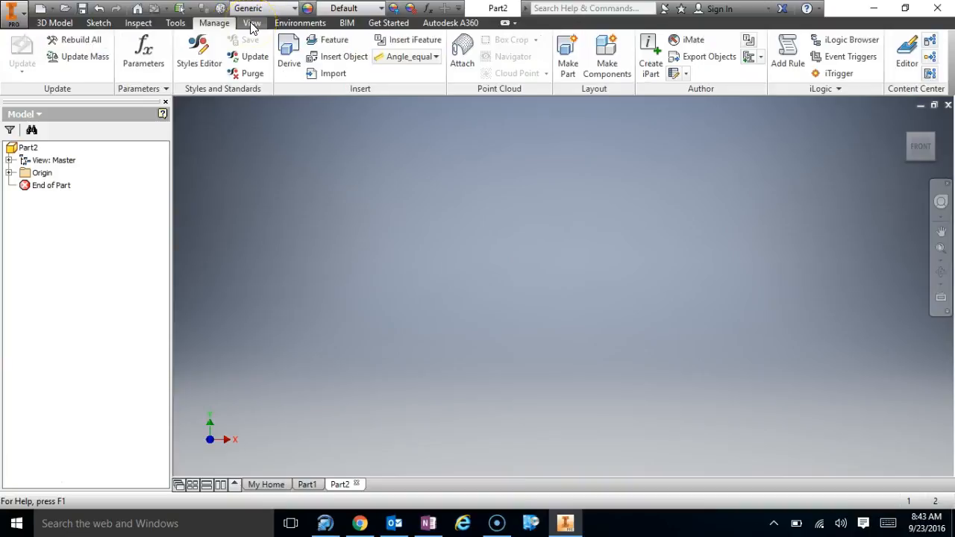
pyautogui.click(251, 23)
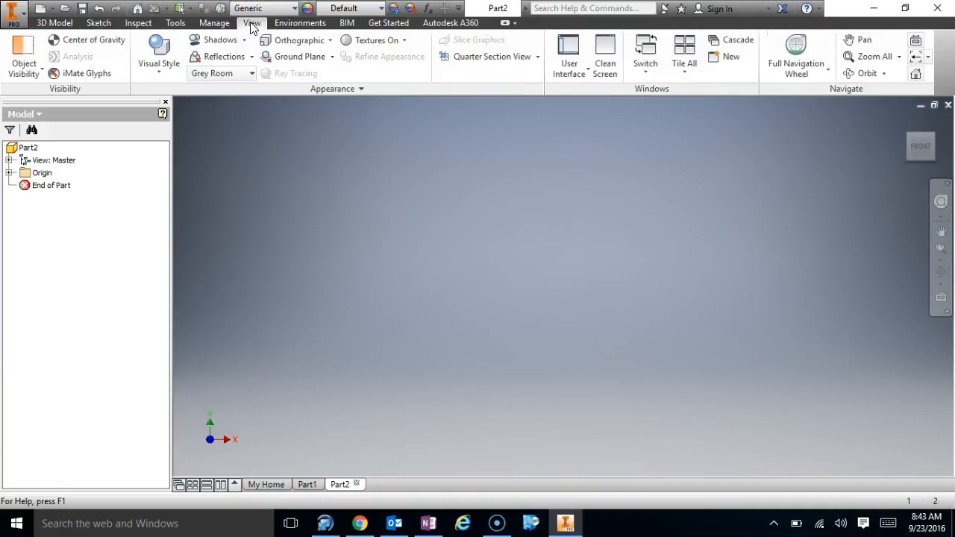
pyautogui.click(299, 23)
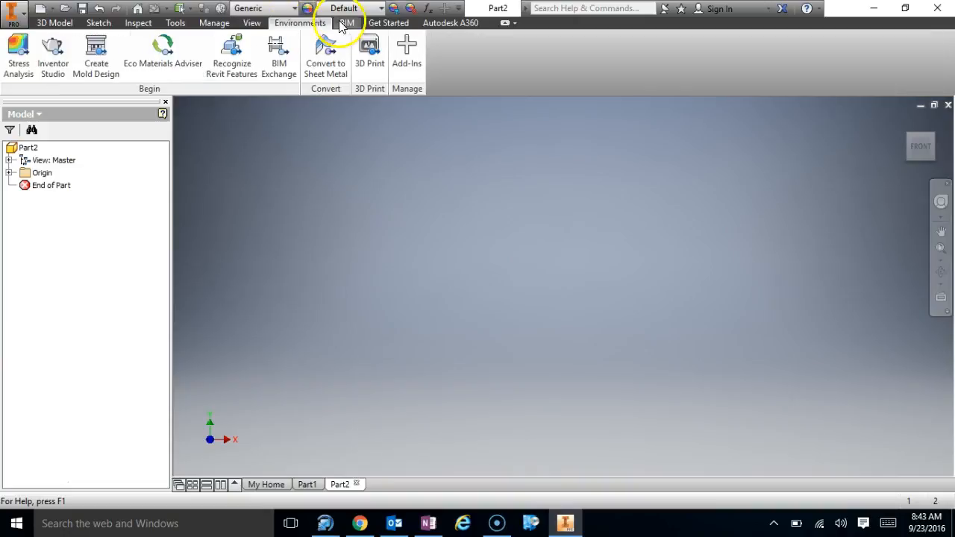
pyautogui.click(99, 24)
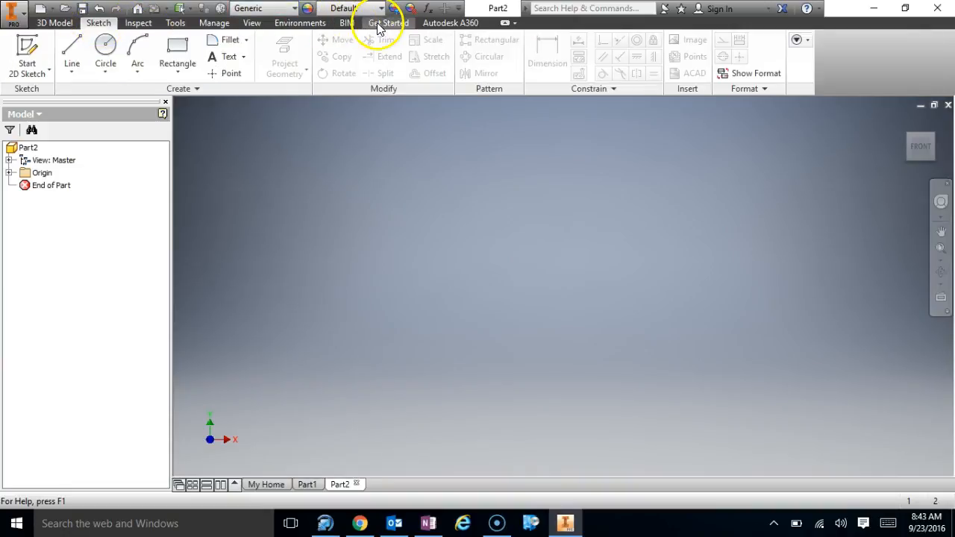
pyautogui.click(381, 23)
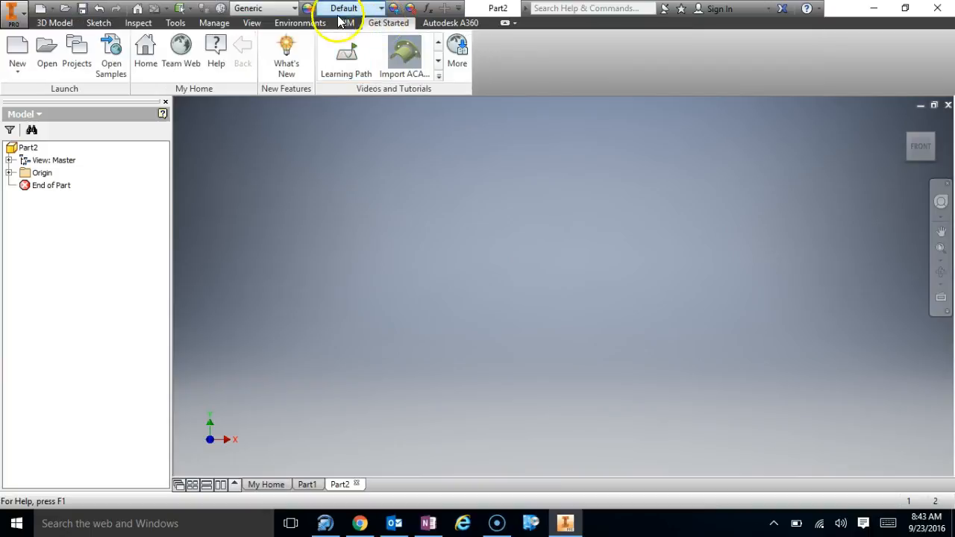
pyautogui.click(347, 24)
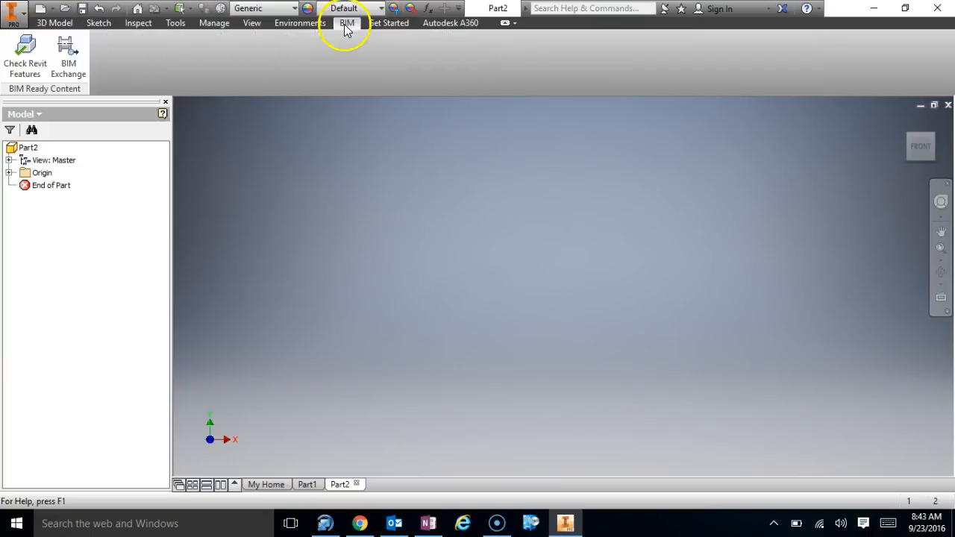
pyautogui.click(303, 25)
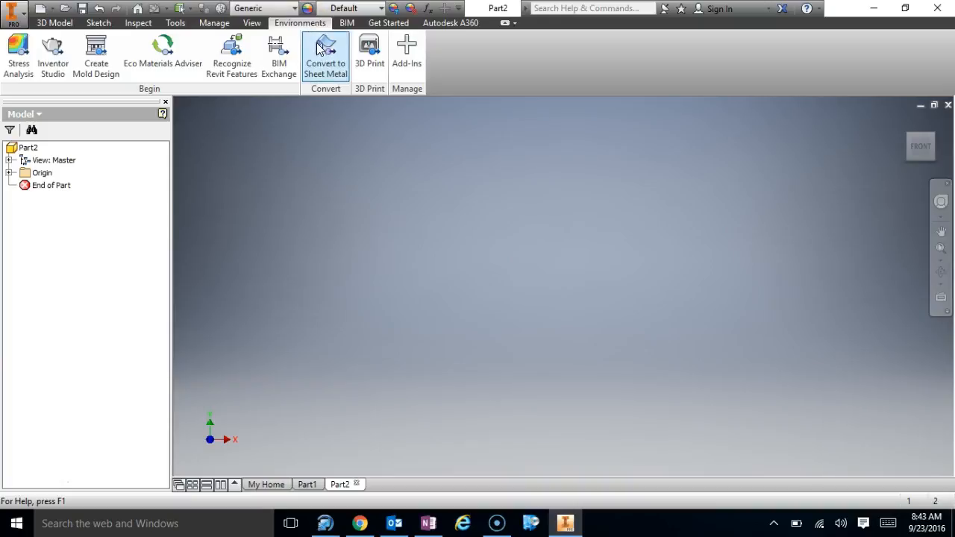
pyautogui.click(321, 69)
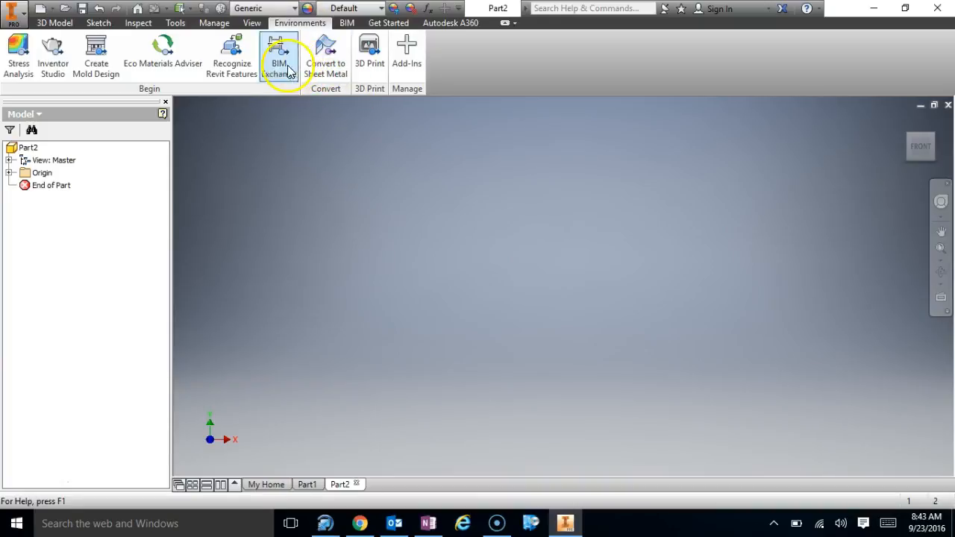
# Step: Examine the Sketch command set, the ViewCube and the navigation tools in the empty part
pyautogui.click(99, 24)
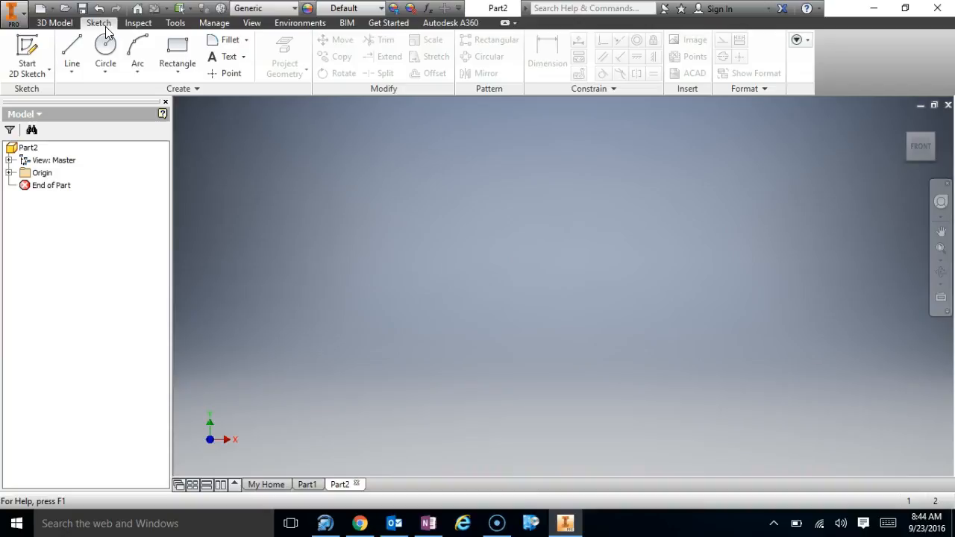
pyautogui.click(468, 118)
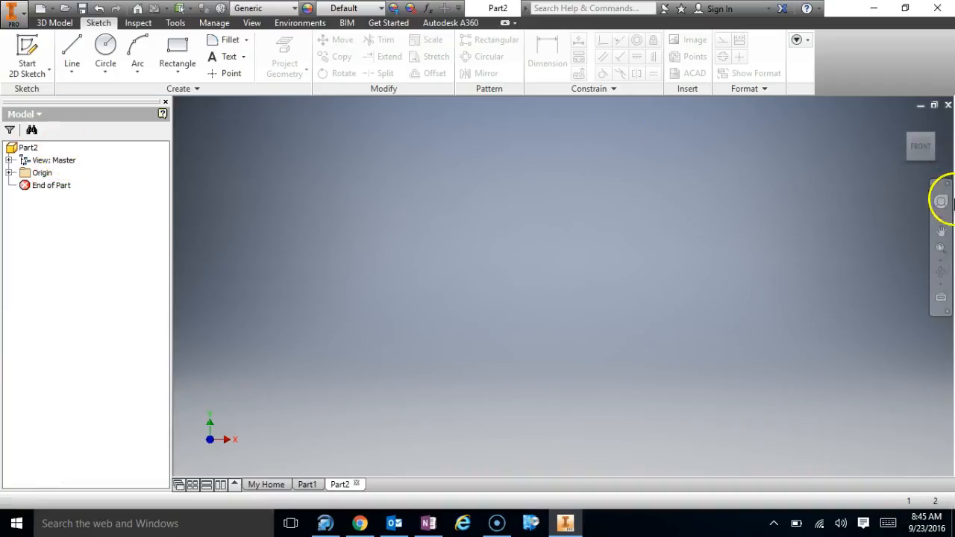
pyautogui.moveTo(925, 129)
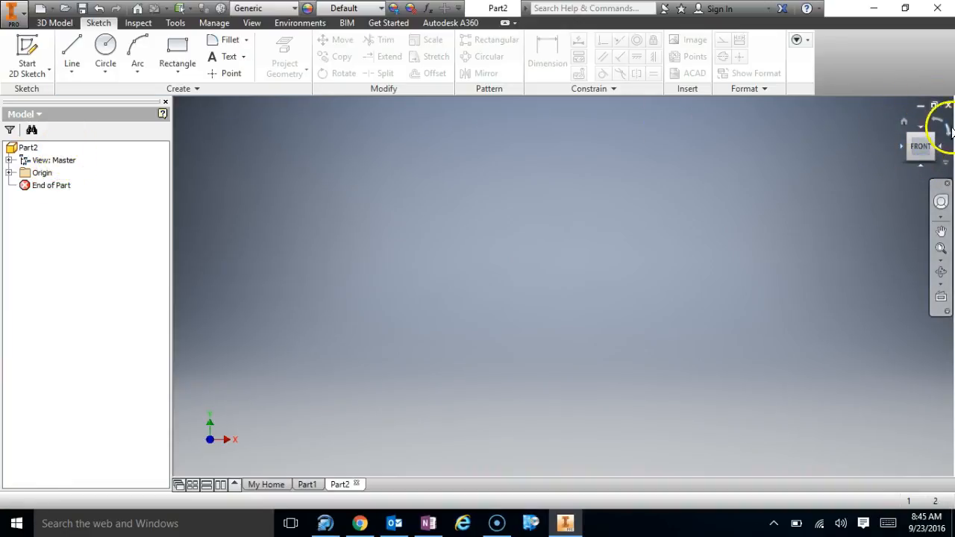
pyautogui.moveTo(924, 151)
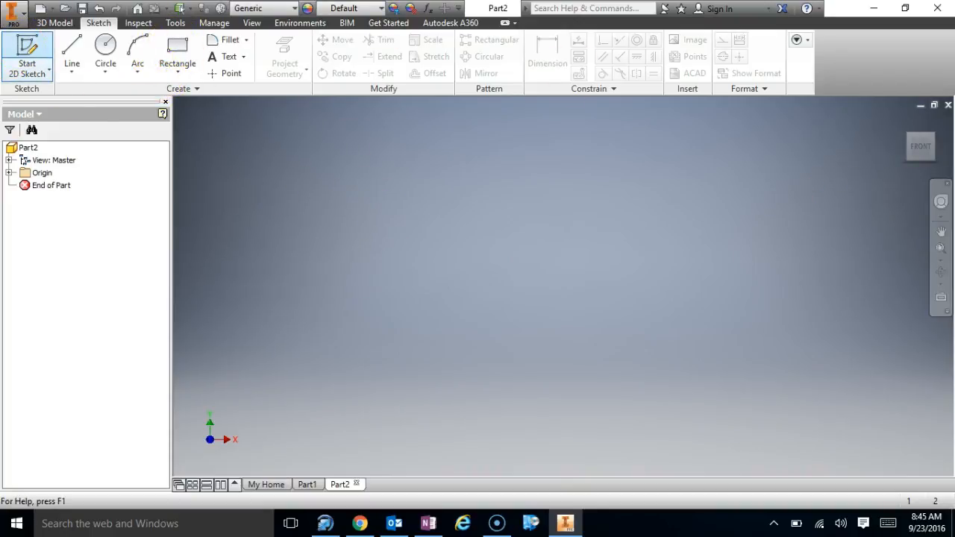
# Step: Start a 2D sketch on the XZ plane, draw a rectangle enclosing the origin, and finish the sketch
pyautogui.click(27, 56)
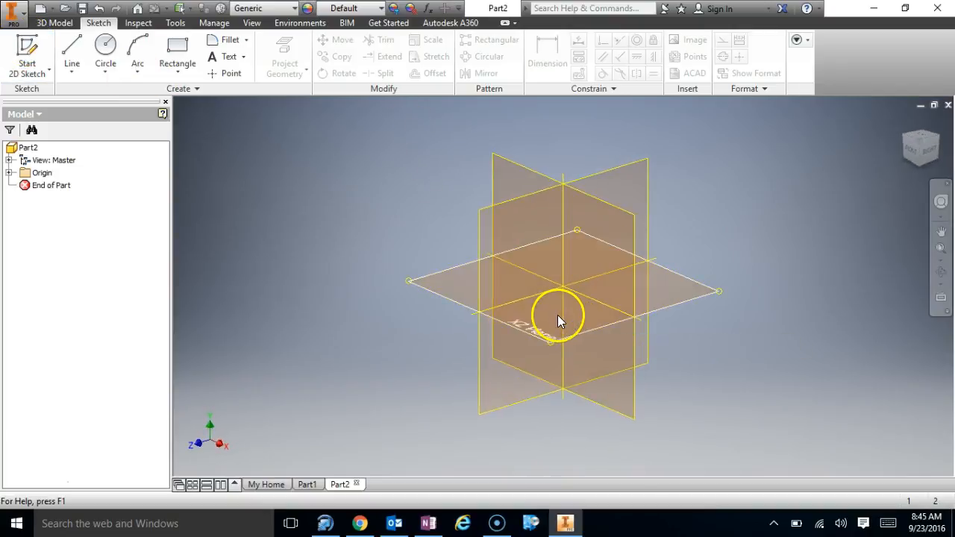
pyautogui.click(557, 315)
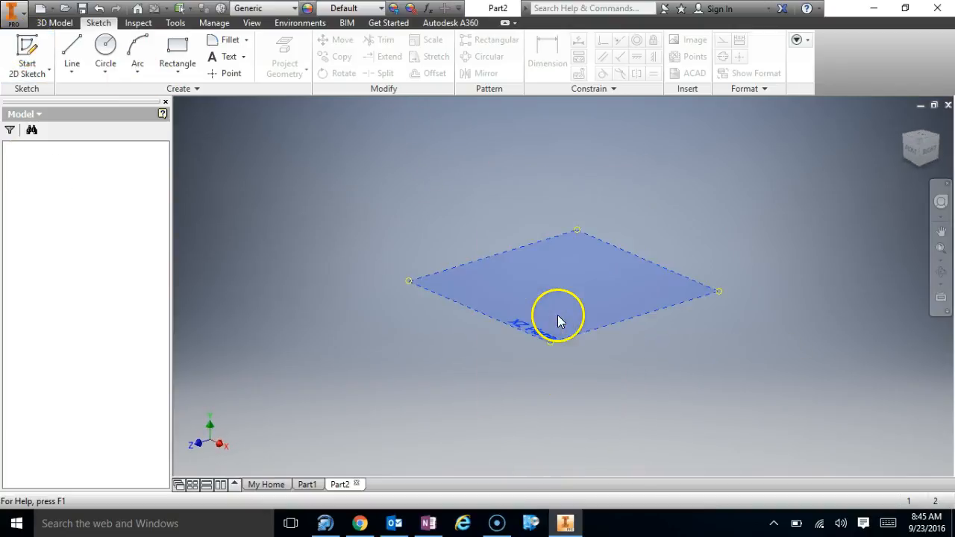
pyautogui.click(177, 43)
pyautogui.click(499, 229)
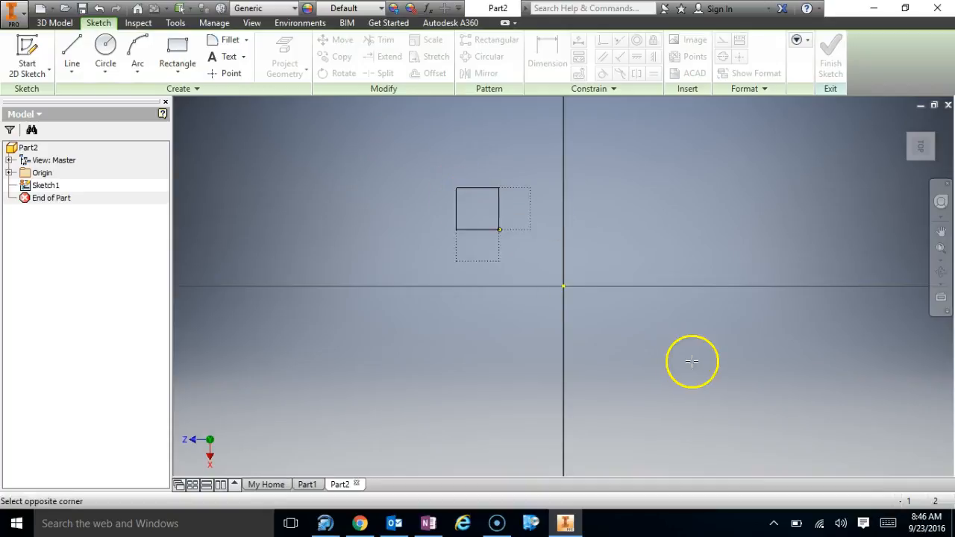
pyautogui.click(676, 362)
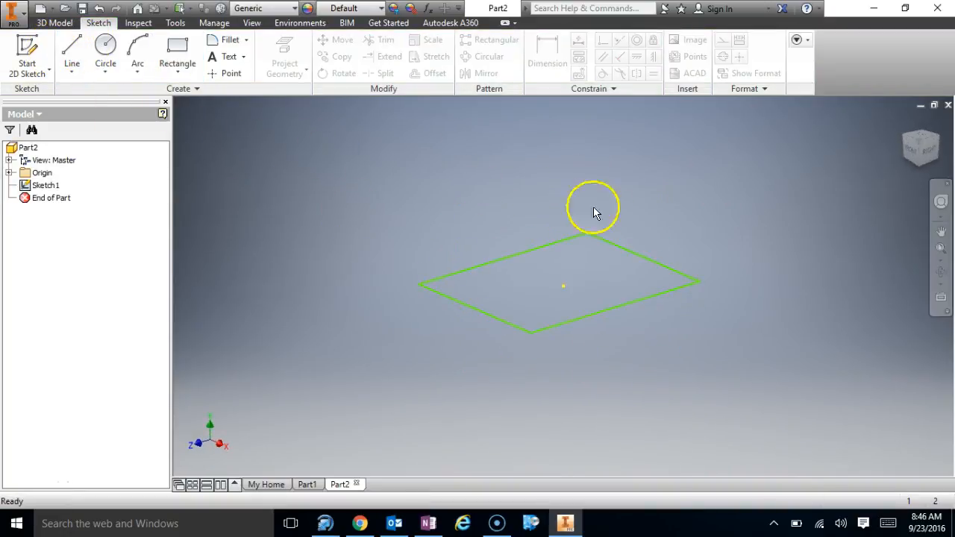
# Step: Extrude the rectangle 1 in into a solid block
pyautogui.click(56, 23)
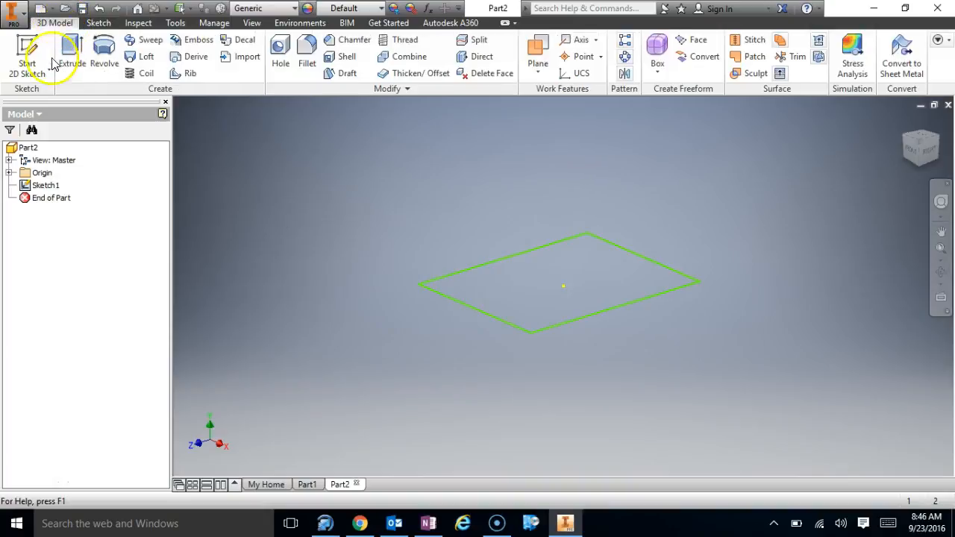
pyautogui.click(71, 51)
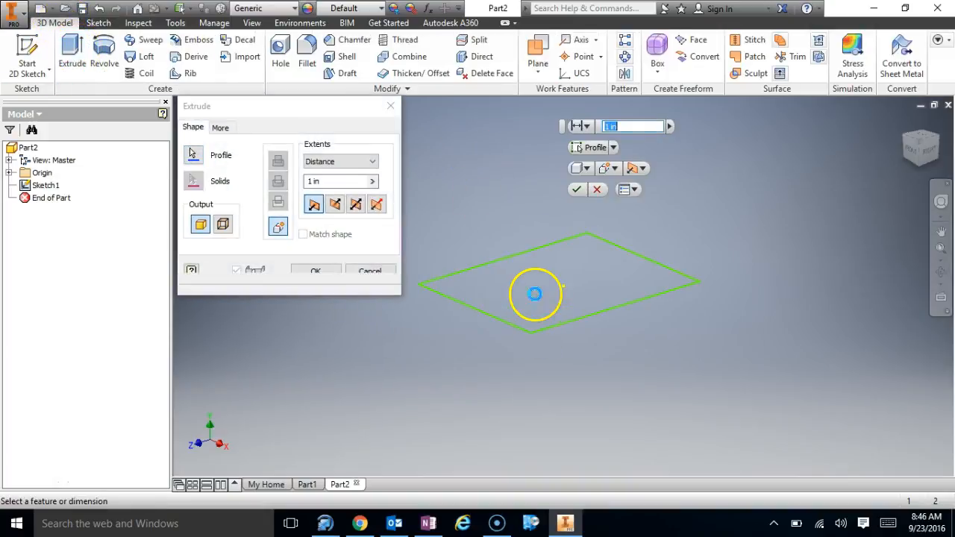
pyautogui.press('Return')
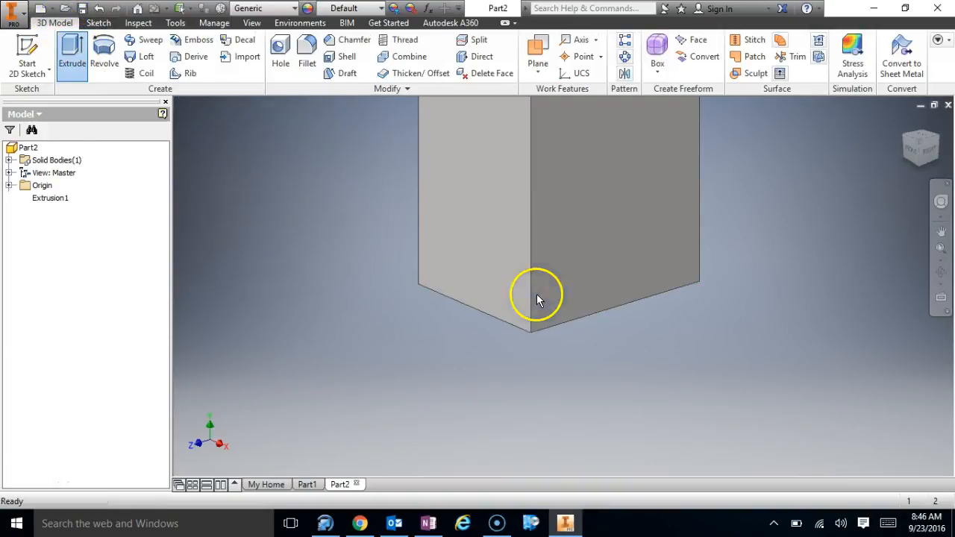
# Step: Bring the whole block into view, inspect its front, top and bottom faces with the ViewCube, and restore the home view
pyautogui.moveTo(787, 179); pyautogui.dragTo(795, 273, button='middle')
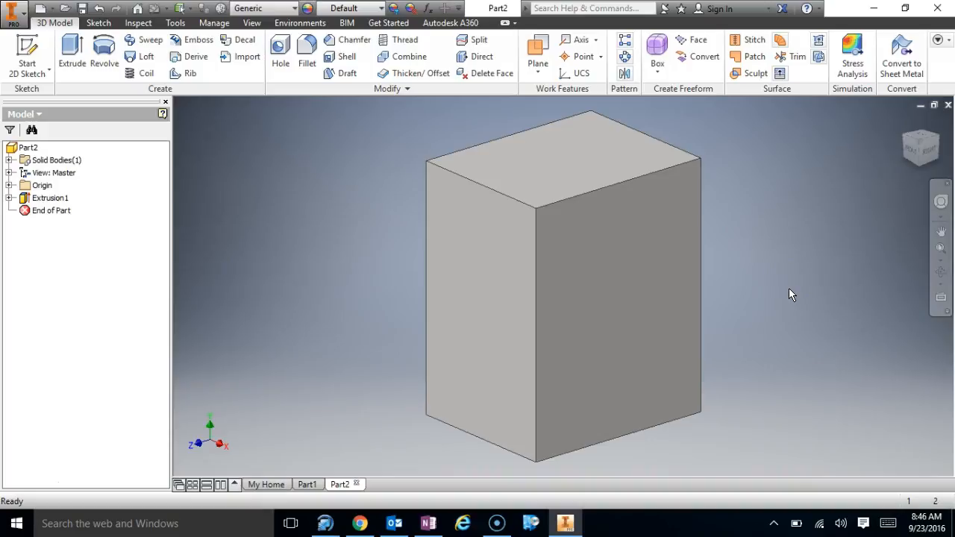
pyautogui.scroll(3, 941, 112)
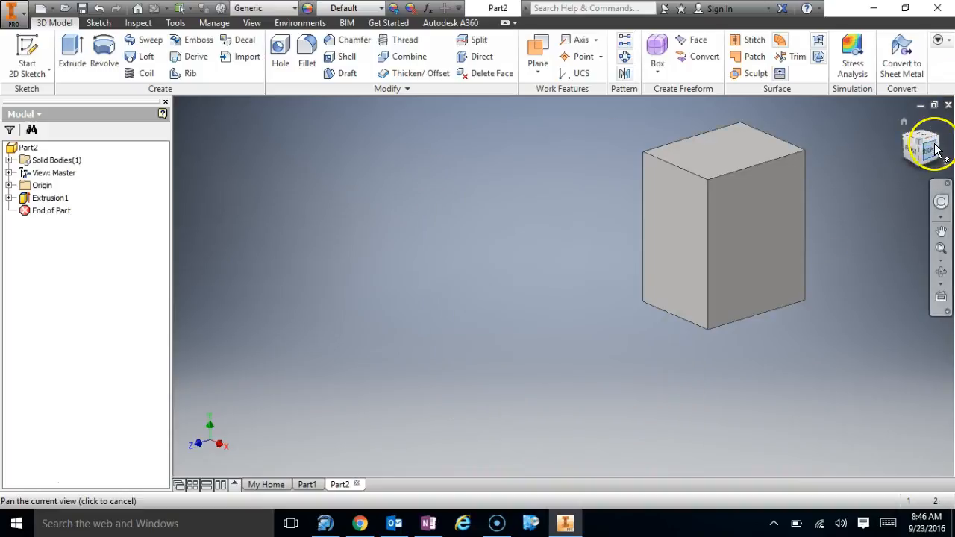
pyautogui.press('Home')
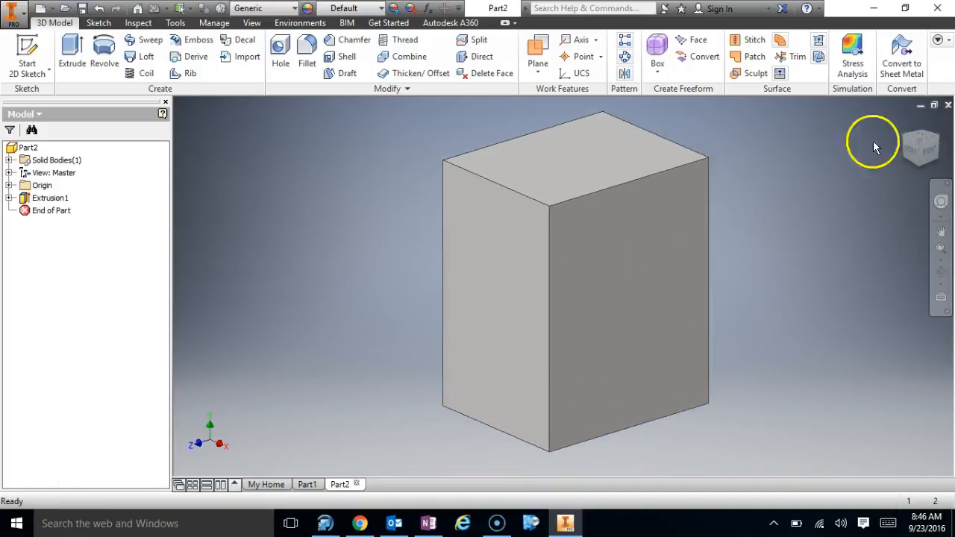
pyautogui.click(913, 151)
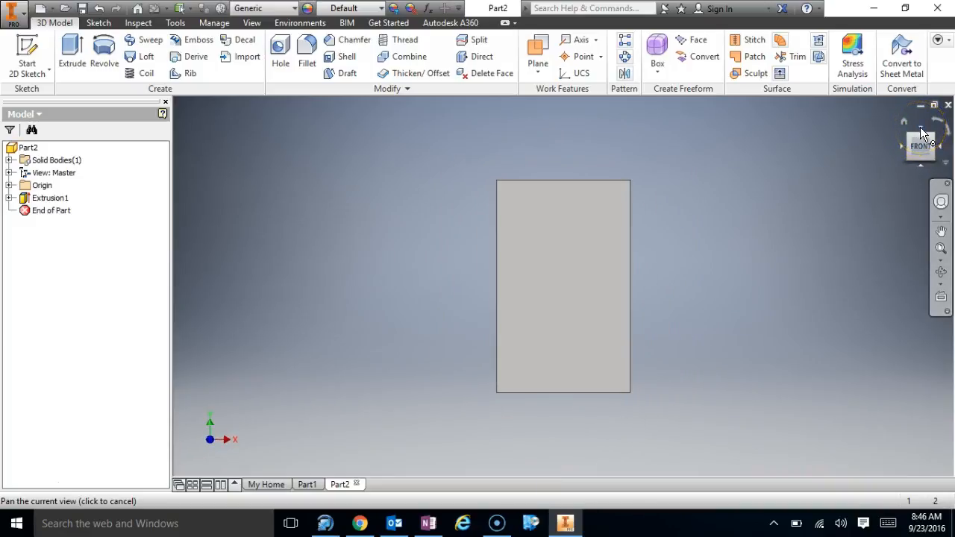
pyautogui.click(922, 131)
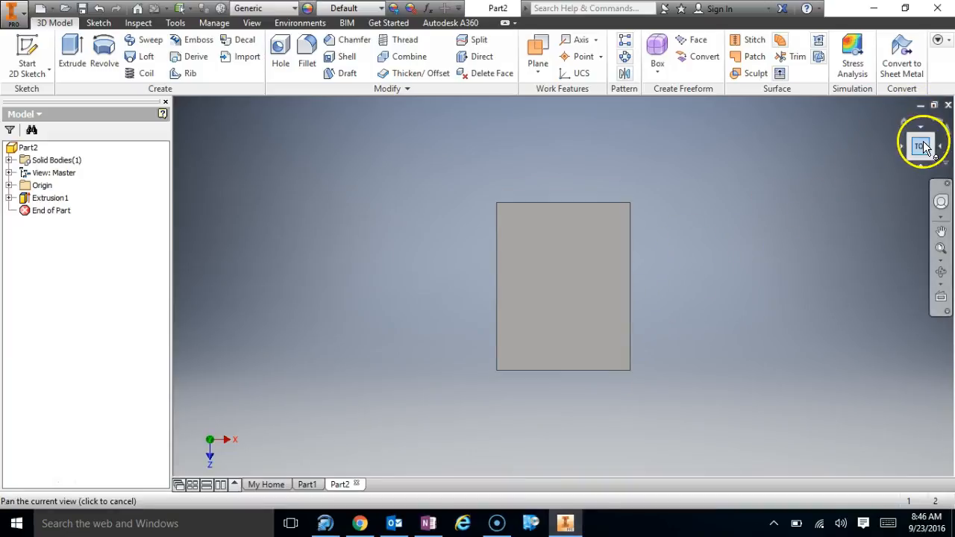
pyautogui.click(920, 168)
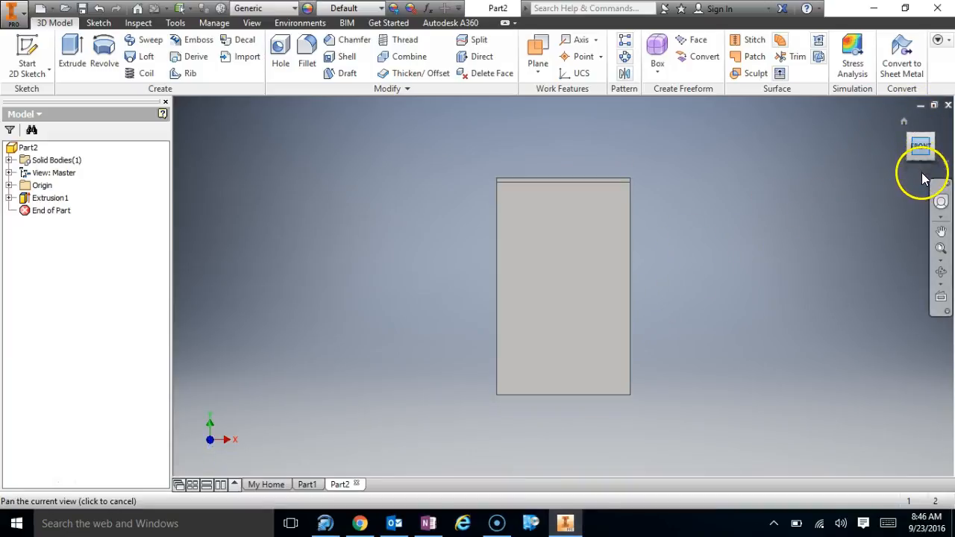
pyautogui.click(921, 173)
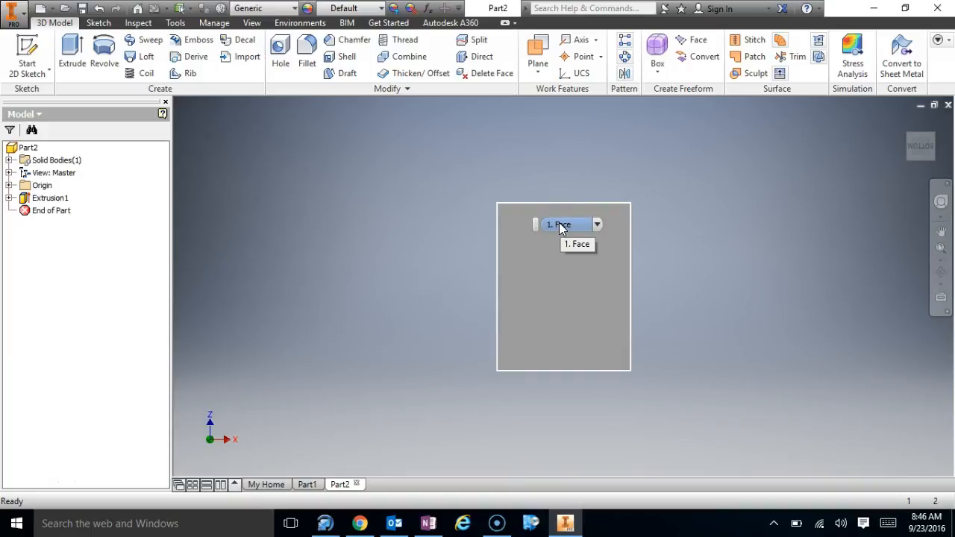
pyautogui.click(902, 122)
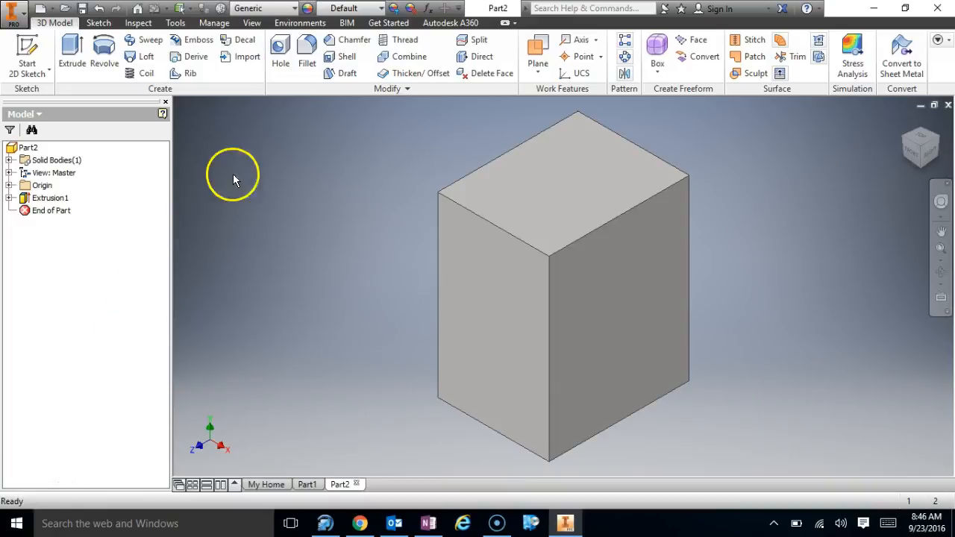
# Step: Rotate the block freely with the ViewCube to odd angles, returning to the home view each time
pyautogui.moveTo(919, 143)
pyautogui.mouseDown()
pyautogui.moveTo(942, 140)
pyautogui.moveTo(656, 247)
pyautogui.moveTo(575, 89)
pyautogui.moveTo(209, 279)
pyautogui.moveTo(833, 279)
pyautogui.mouseUp()
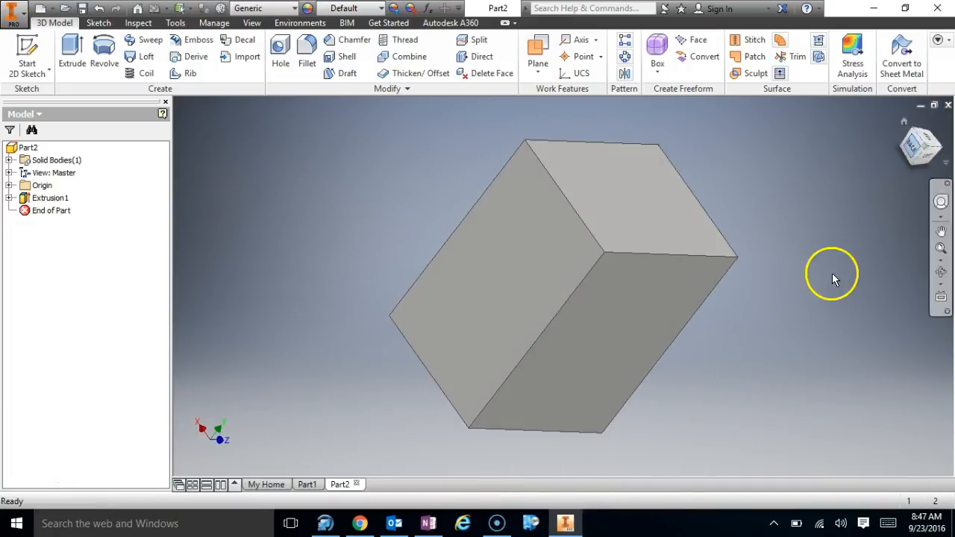
pyautogui.click(904, 121)
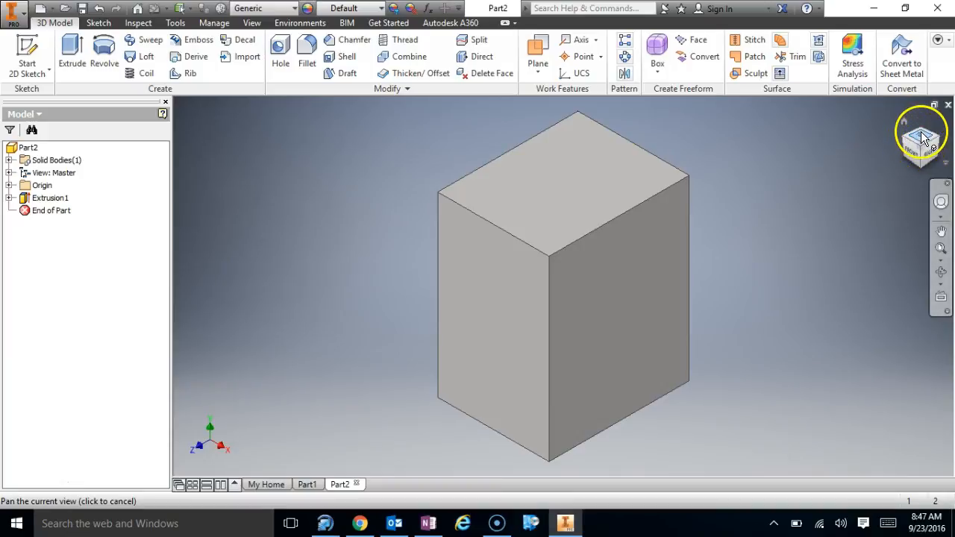
pyautogui.moveTo(917, 145)
pyautogui.mouseDown()
pyautogui.moveTo(917, 134)
pyautogui.moveTo(891, 121)
pyautogui.moveTo(842, 115)
pyautogui.moveTo(156, 143)
pyautogui.moveTo(920, 242)
pyautogui.moveTo(721, 207)
pyautogui.moveTo(791, 446)
pyautogui.moveTo(189, 173)
pyautogui.moveTo(720, 162)
pyautogui.moveTo(224, 143)
pyautogui.moveTo(217, 122)
pyautogui.moveTo(283, 341)
pyautogui.moveTo(176, 103)
pyautogui.moveTo(744, 145)
pyautogui.moveTo(714, 383)
pyautogui.moveTo(674, 106)
pyautogui.moveTo(929, 151)
pyautogui.mouseUp()
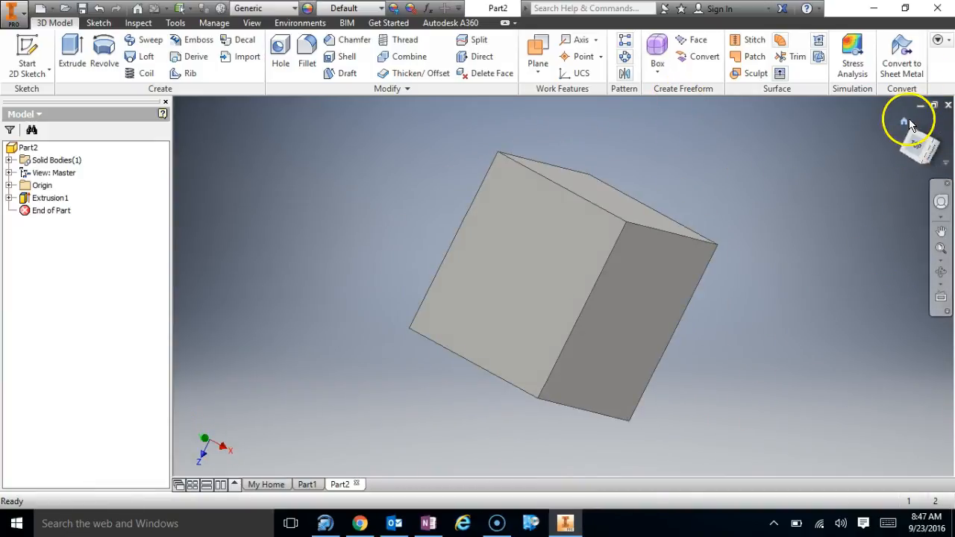
pyautogui.click(903, 121)
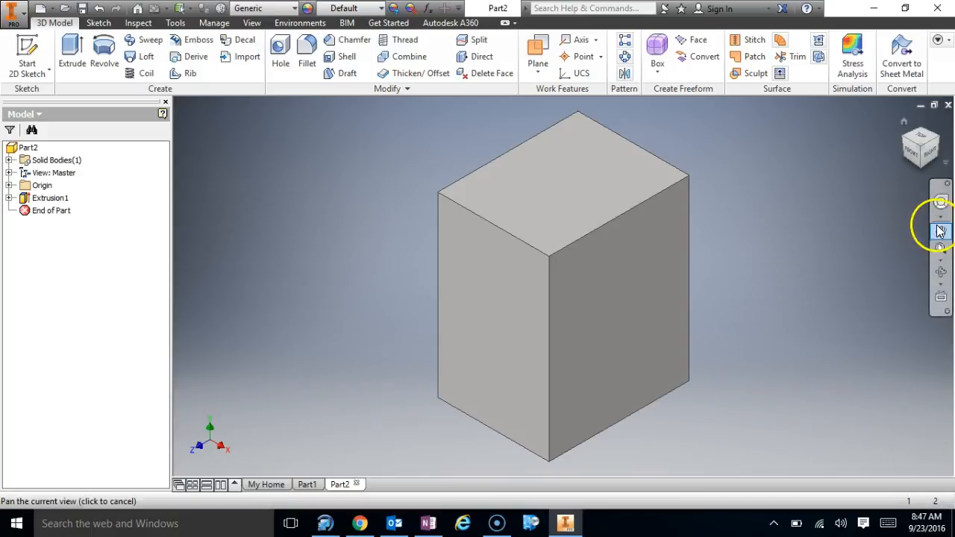
# Step: Demonstrate the Pan tool by moving the block toward the view's edge, back to the center, and out again
pyautogui.click(941, 232)
pyautogui.moveTo(494, 262); pyautogui.dragTo(812, 109)
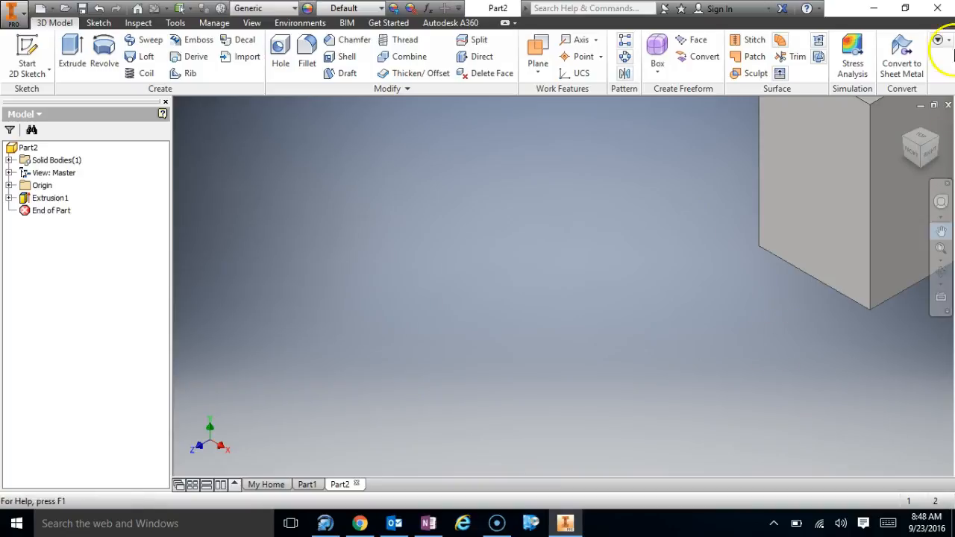
pyautogui.click(942, 233)
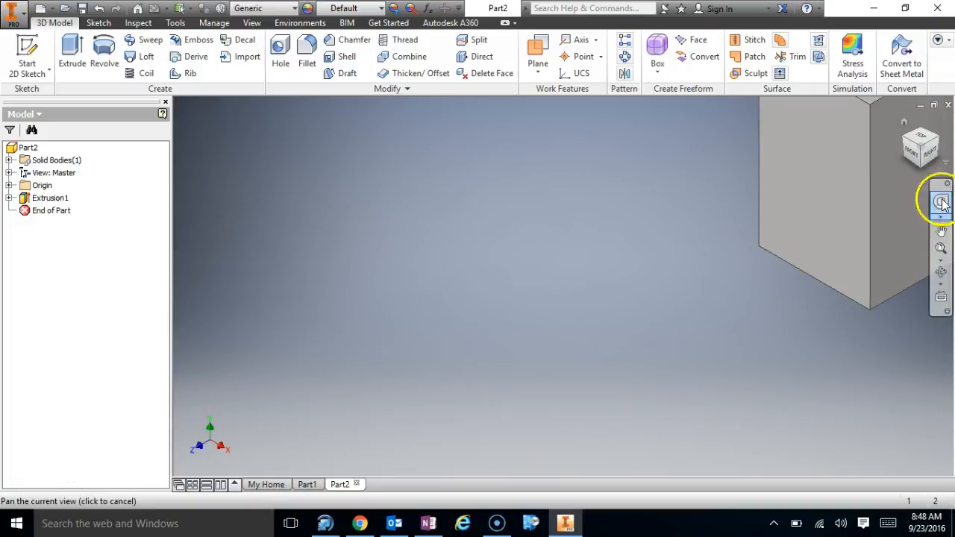
pyautogui.click(940, 233)
pyautogui.moveTo(861, 182); pyautogui.dragTo(540, 334)
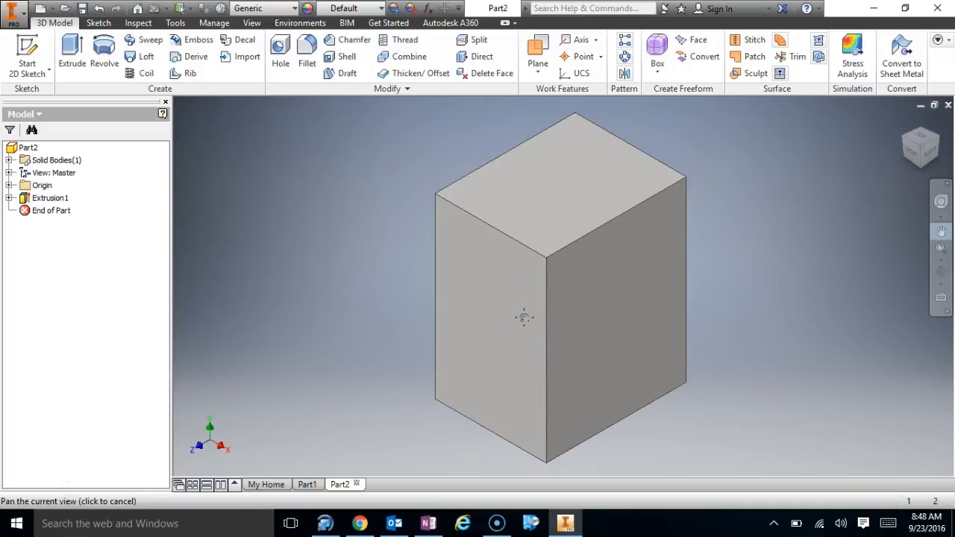
pyautogui.moveTo(620, 299); pyautogui.dragTo(821, 111)
pyautogui.press('Escape')
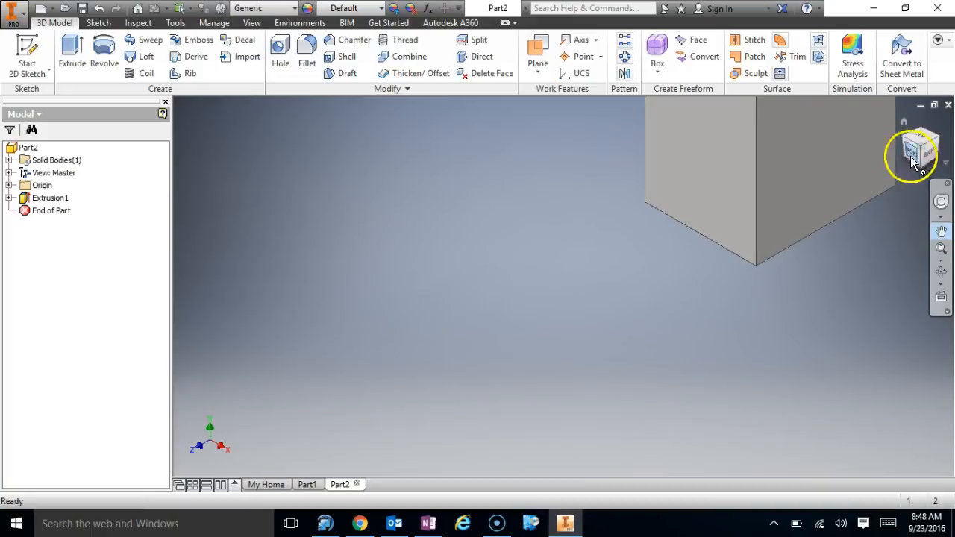
# Step: Review the available zoom options and fit the off-center block back into view with Zoom All
pyautogui.click(940, 259)
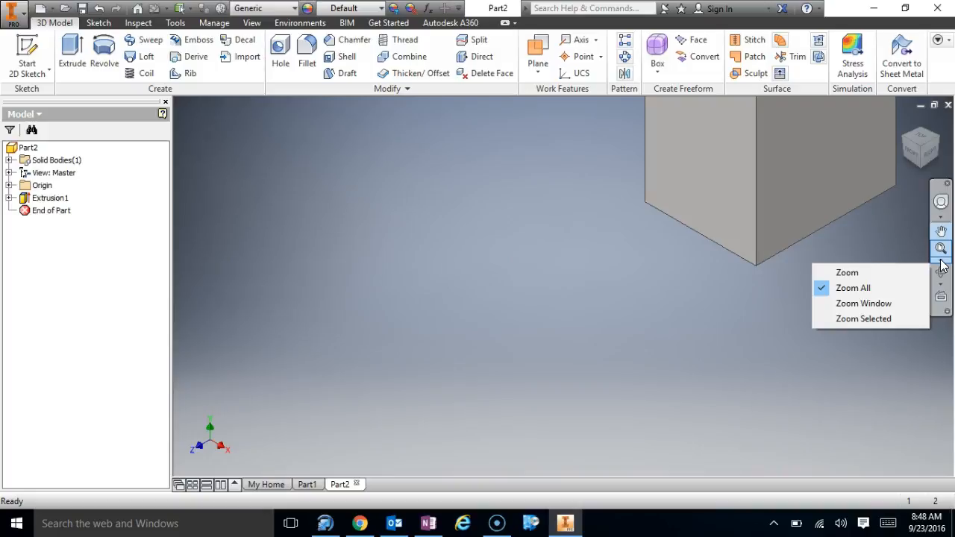
pyautogui.click(680, 349)
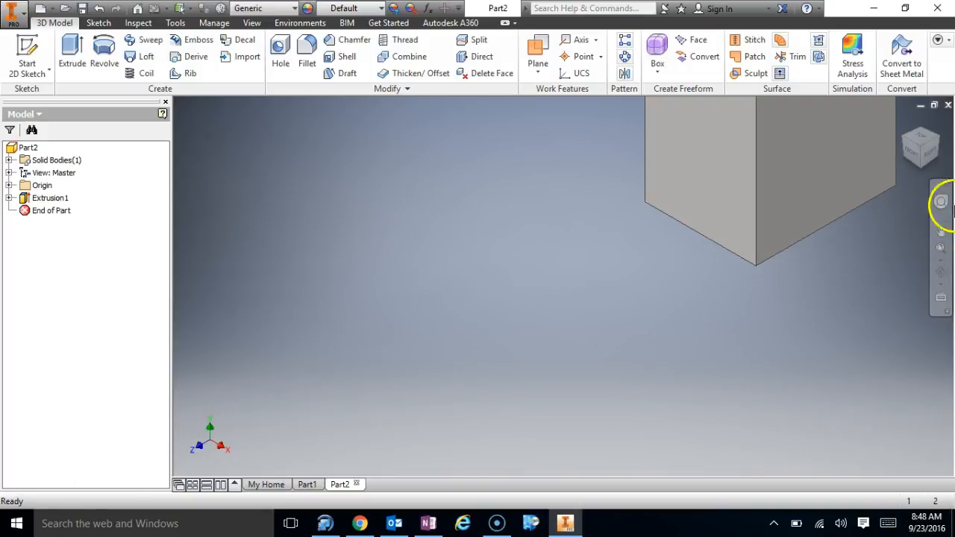
pyautogui.click(941, 253)
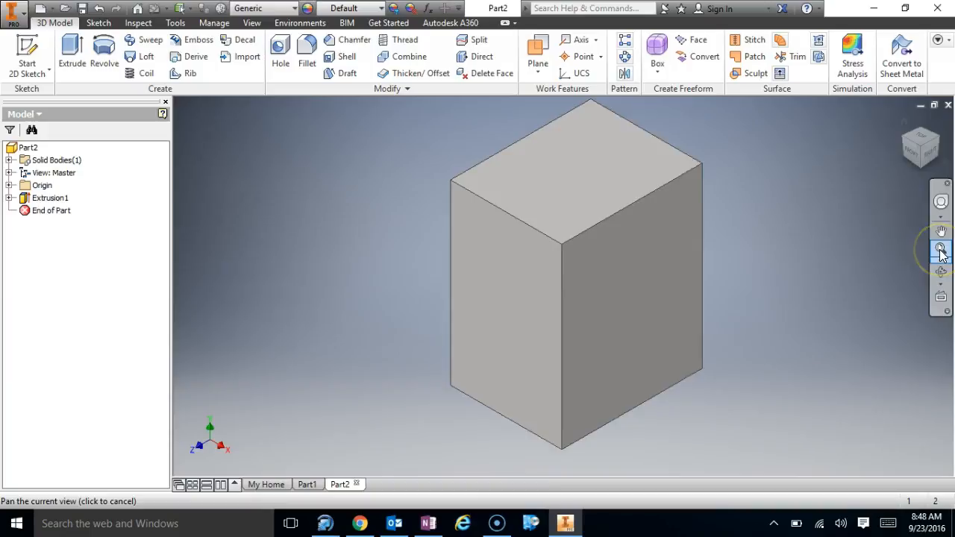
# Step: Zoom out until the block is very small, and fit it back into view with Zoom All
pyautogui.scroll(5, 368, 447)
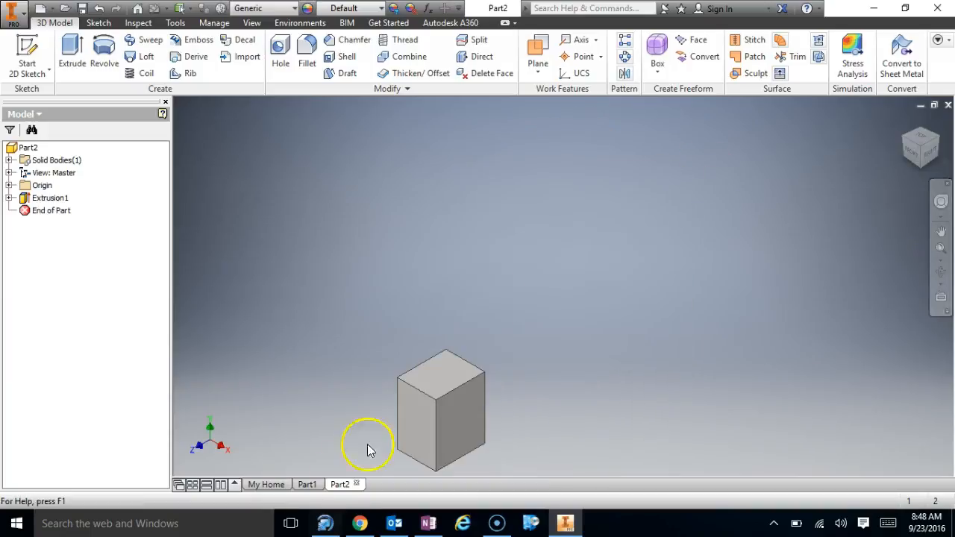
pyautogui.scroll(3, 489, 327)
pyautogui.scroll(3, 489, 328)
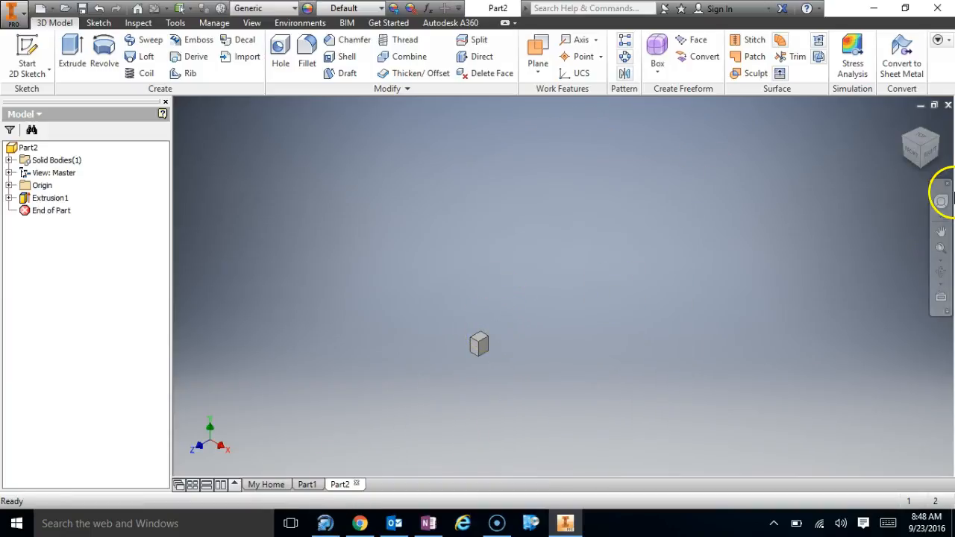
pyautogui.click(943, 250)
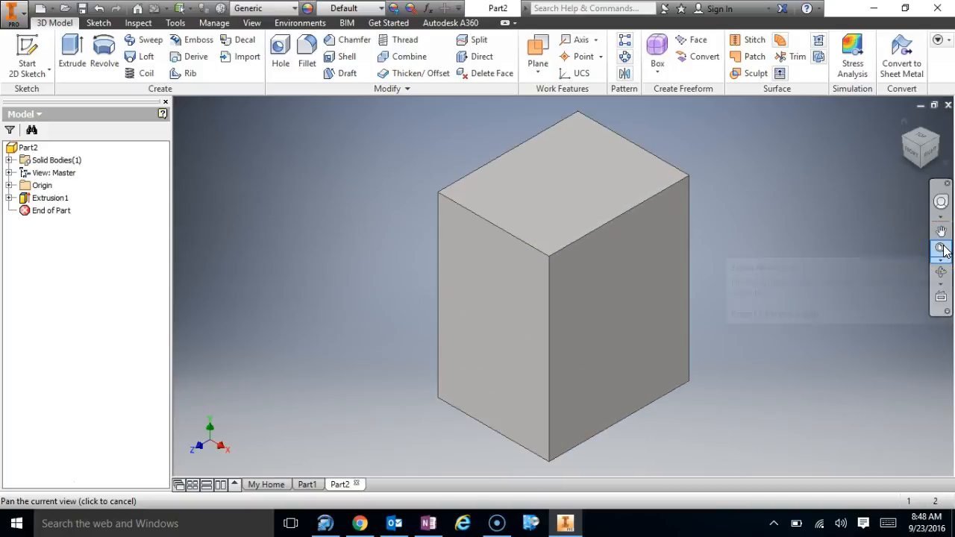
# Step: Zoom in until a block face fills the view, and restore the whole block with Zoom All
pyautogui.scroll(-5, 648, 237)
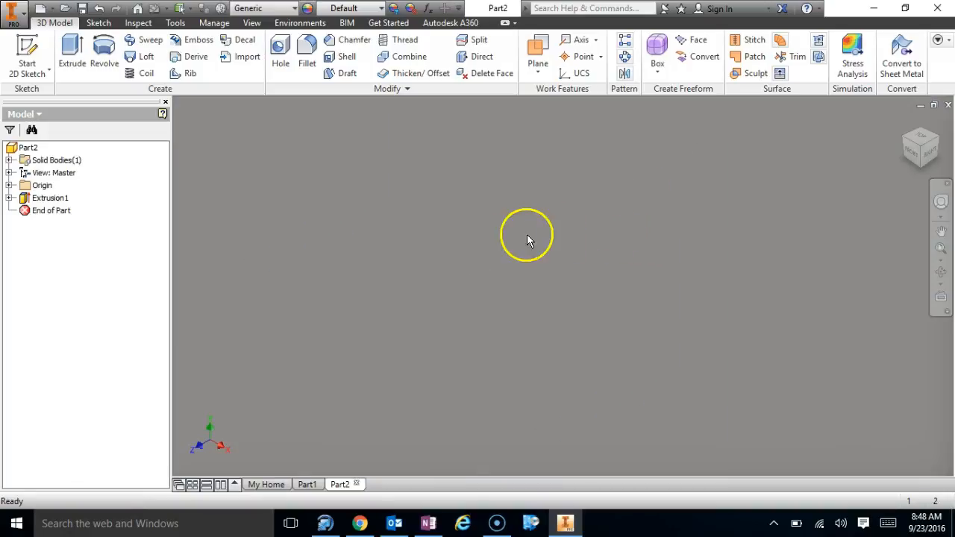
pyautogui.scroll(1, 407, 226)
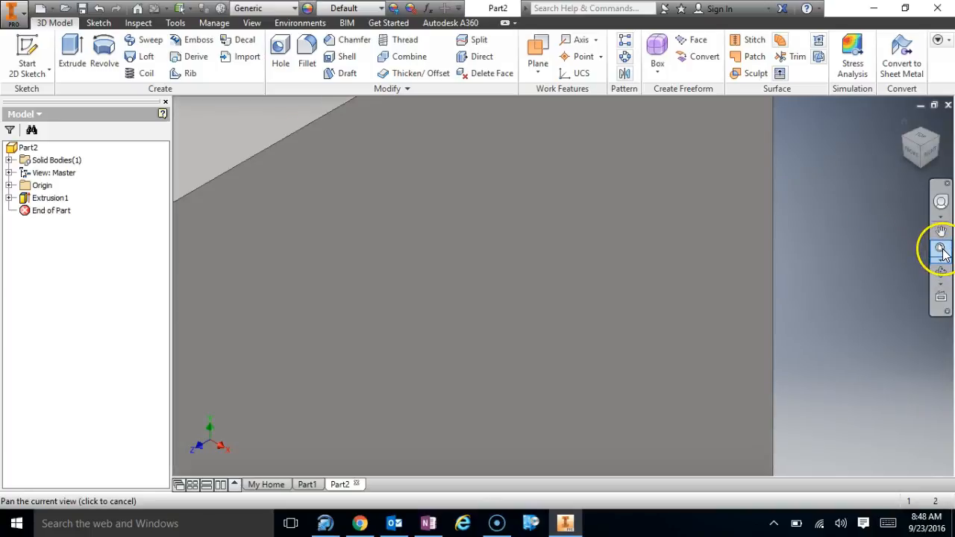
pyautogui.click(940, 249)
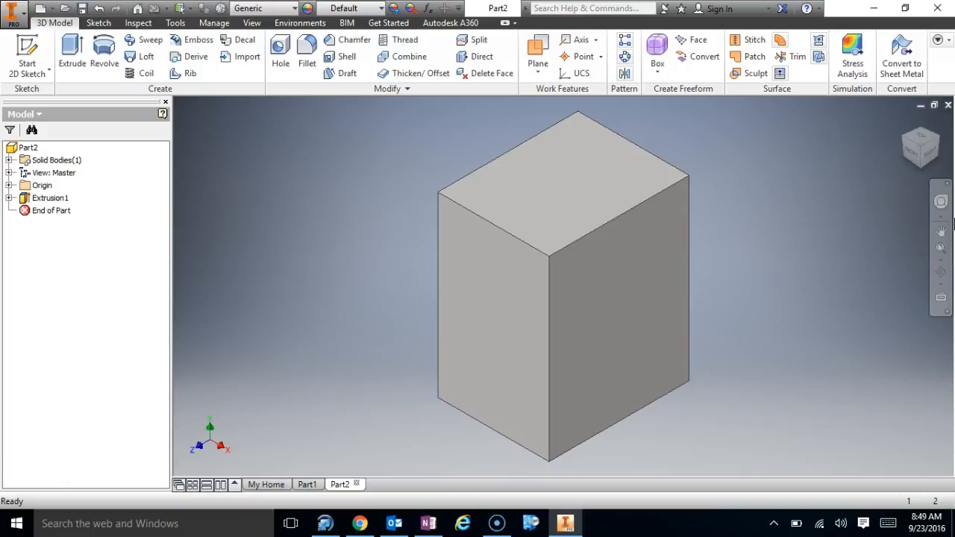
# Step: Demonstrate zooming in and out on the block several times, ending with the whole block in view
pyautogui.scroll(-4, 954, 224)
pyautogui.scroll(10, 954, 223)
pyautogui.scroll(-6, 954, 224)
pyautogui.scroll(3, 954, 223)
pyautogui.scroll(-5, 954, 224)
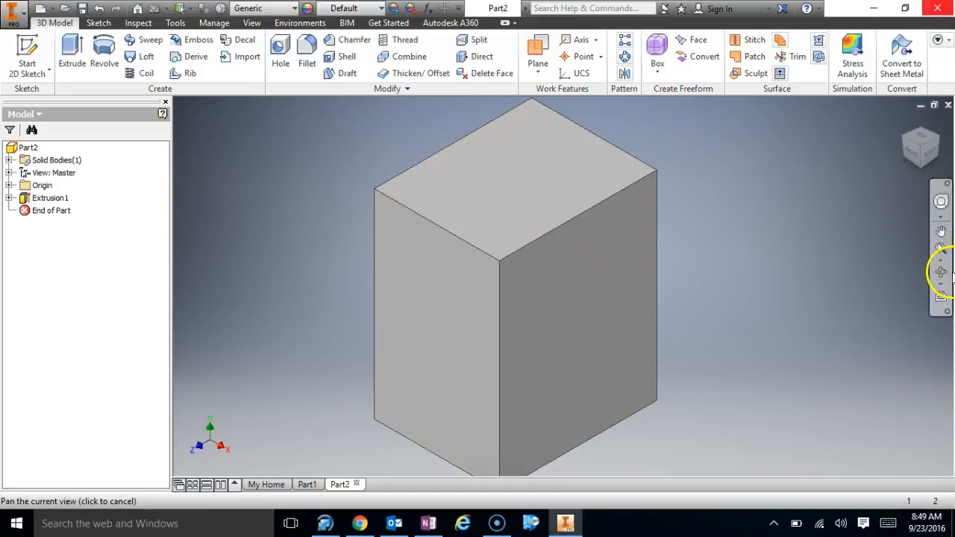
pyautogui.scroll(2, 940, 254)
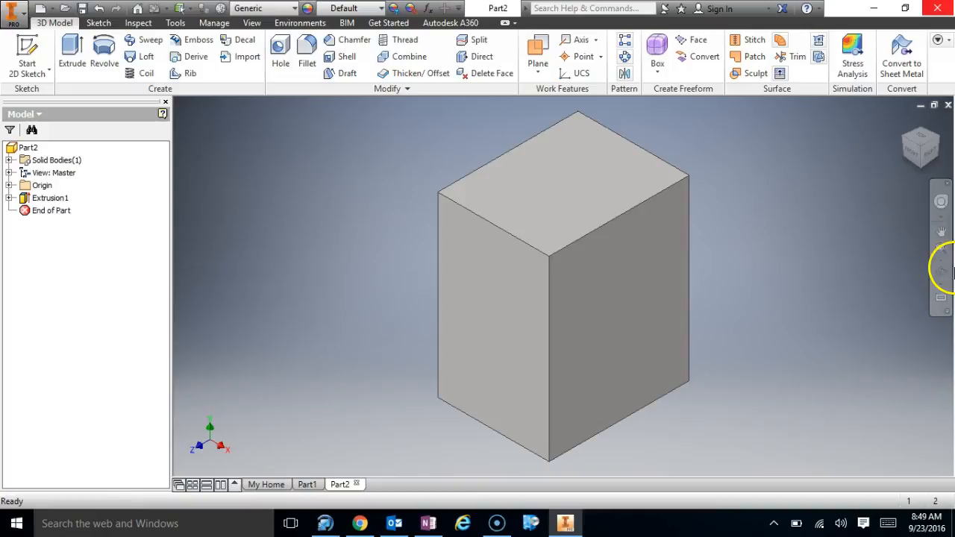
# Step: Rotate the block freely to several tilted angles with the Orbit tool, and return to the home view
pyautogui.click(941, 273)
pyautogui.moveTo(473, 209); pyautogui.dragTo(883, 141)
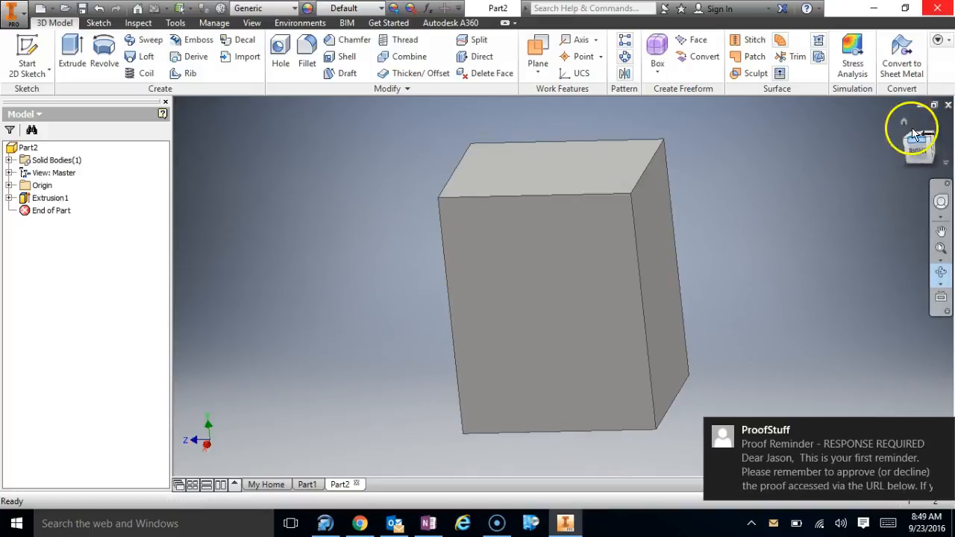
pyautogui.moveTo(559, 192); pyautogui.dragTo(597, 316)
pyautogui.moveTo(614, 342); pyautogui.dragTo(655, 408)
pyautogui.click(940, 272)
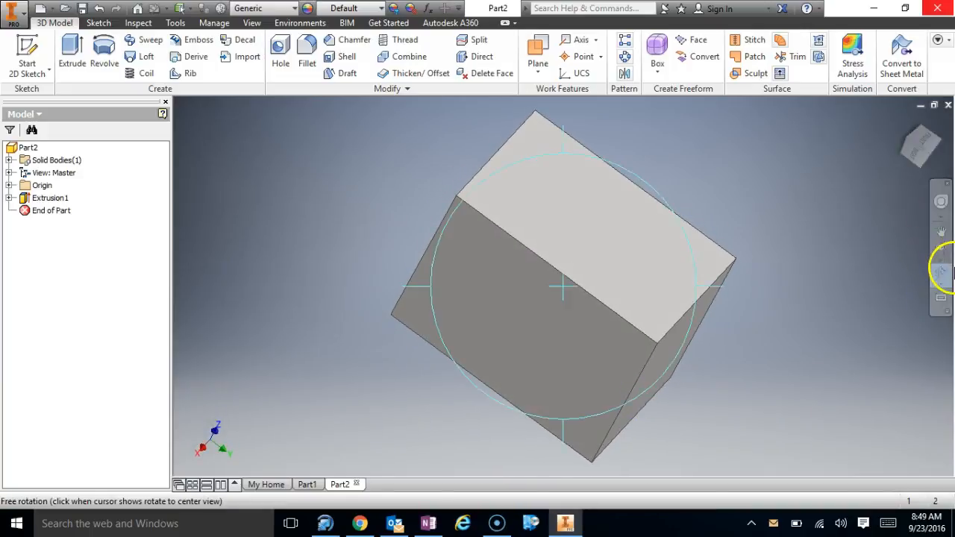
pyautogui.click(902, 120)
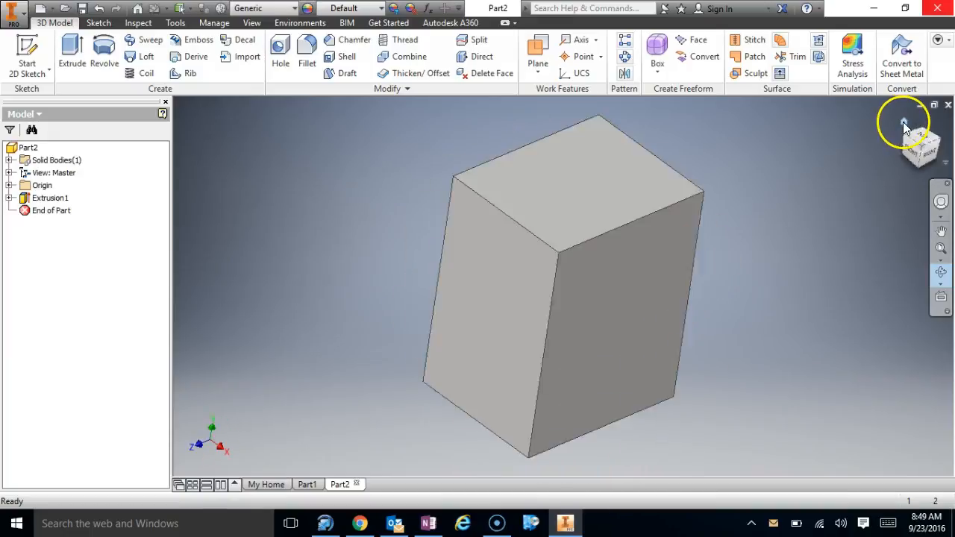